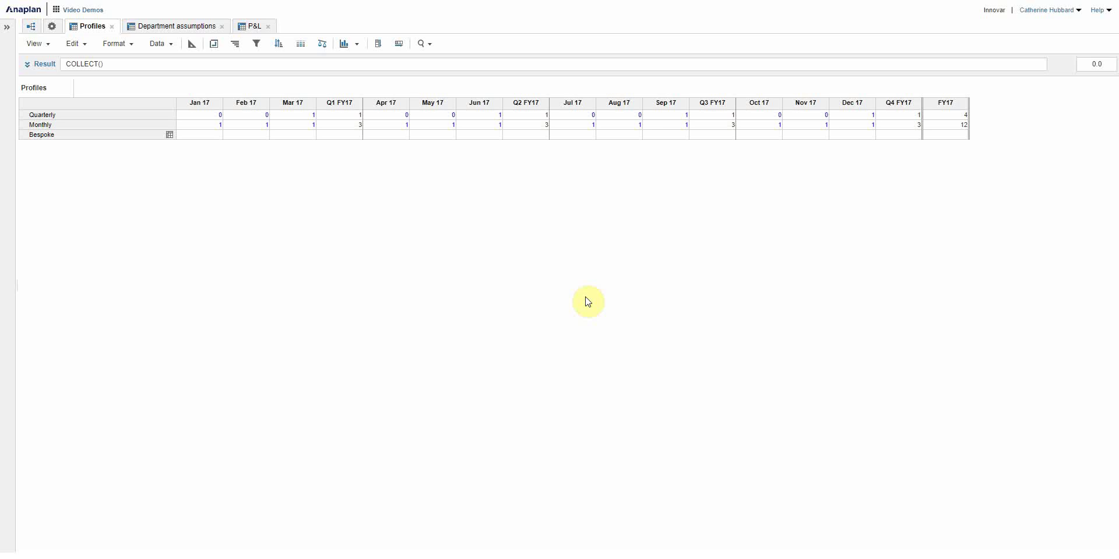
Step: Inspect the Quarterly profile's quarter-end values and the Monthly profile's Jan 17 value
click(53, 115)
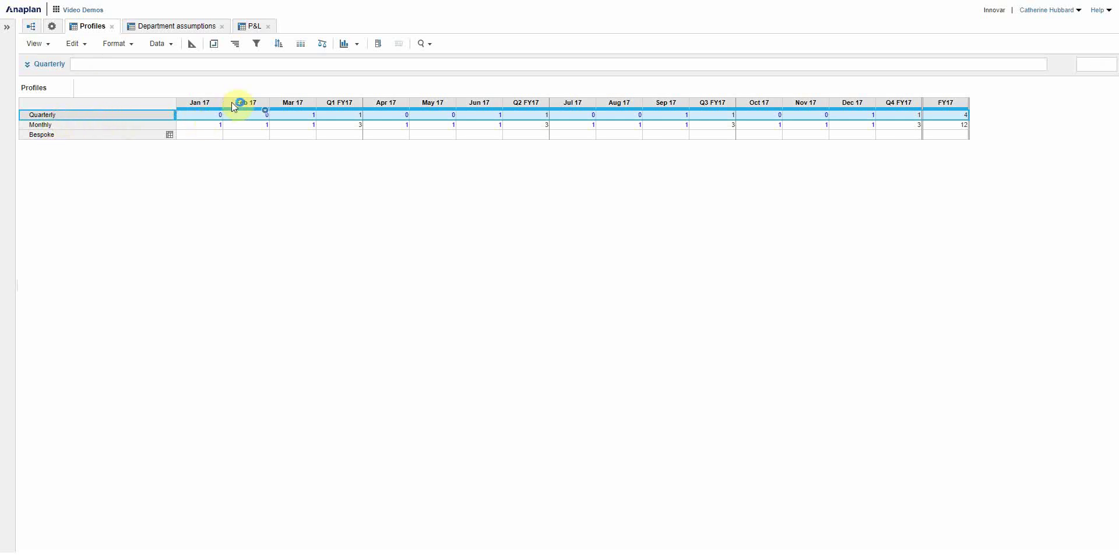
click(301, 116)
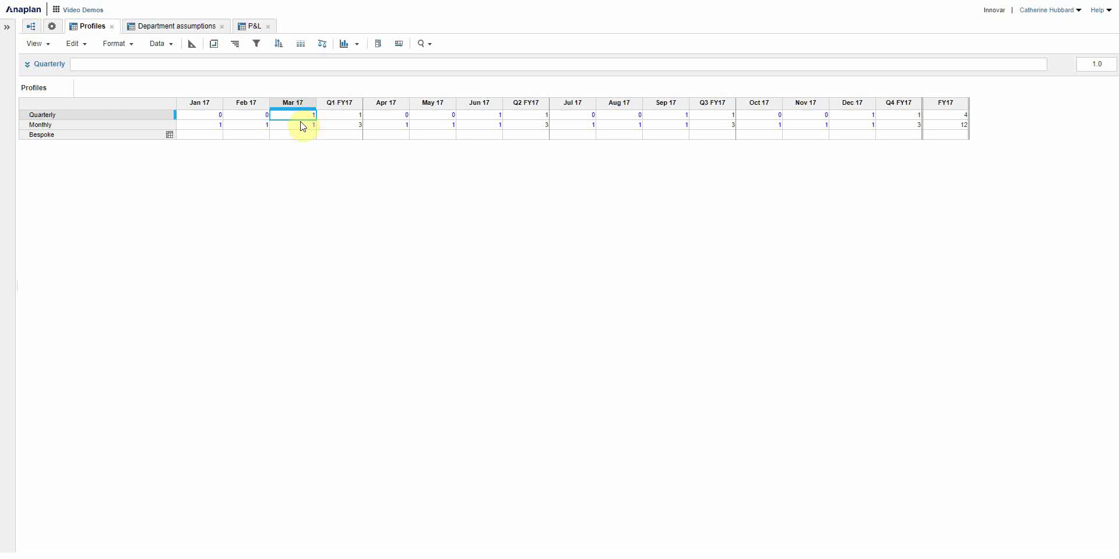
click(488, 116)
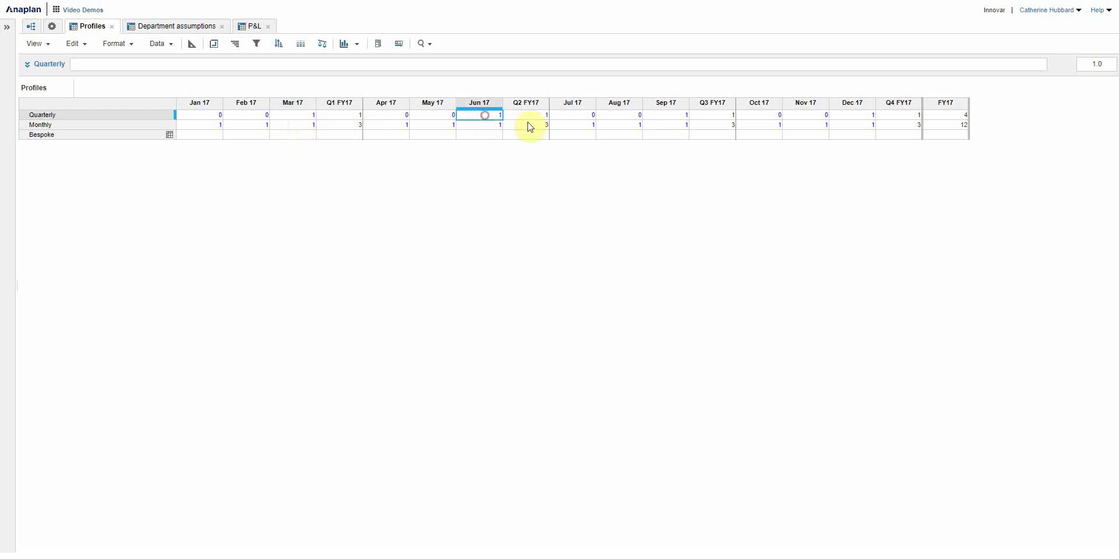
click(674, 117)
click(866, 116)
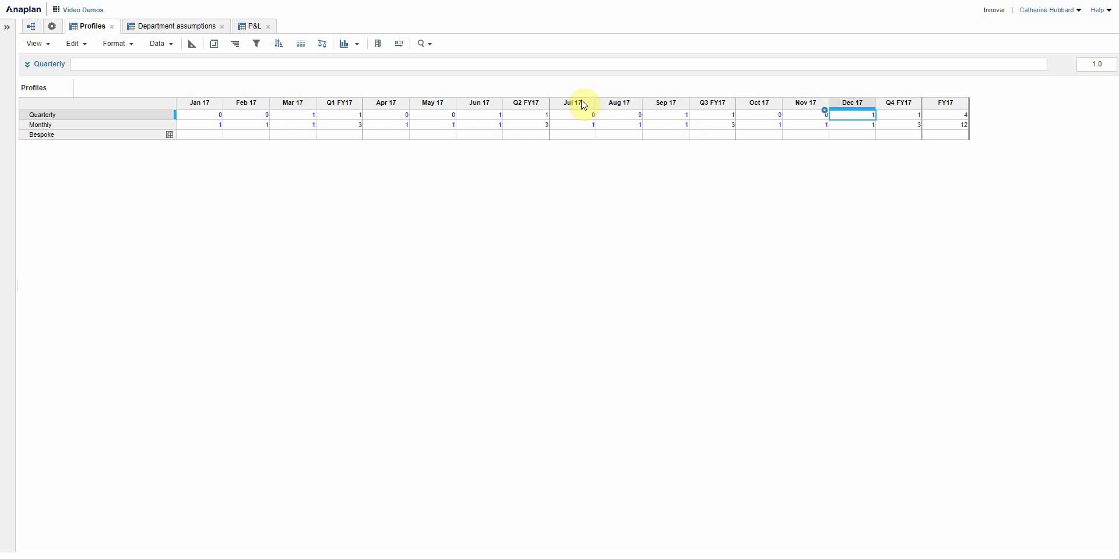
click(202, 124)
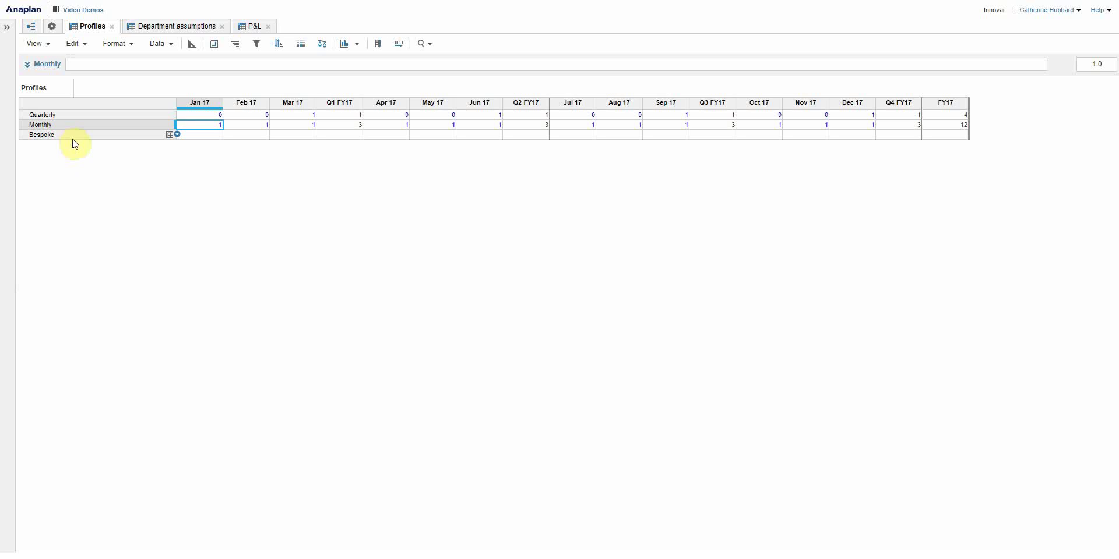
Step: Review the Bespoke profile by department: Sales Dec 17, Marketing Jun 17, Finance and Support Apr 17
click(170, 137)
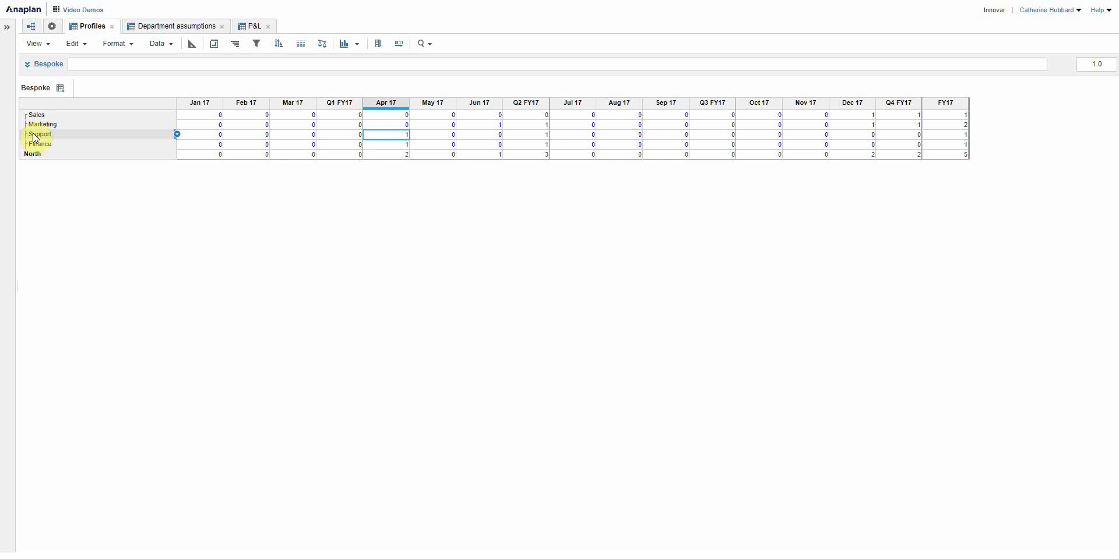
click(860, 115)
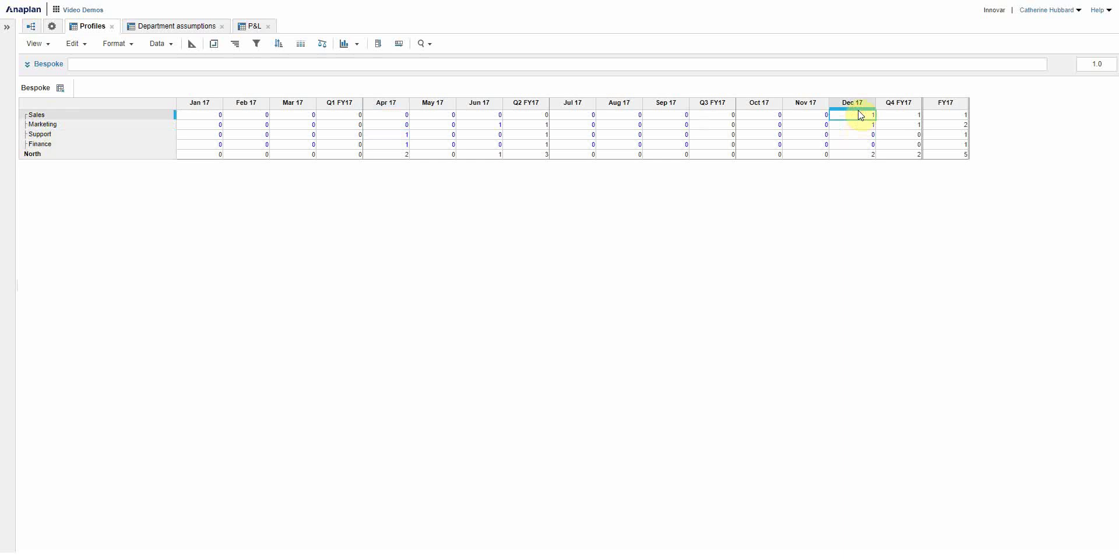
click(489, 126)
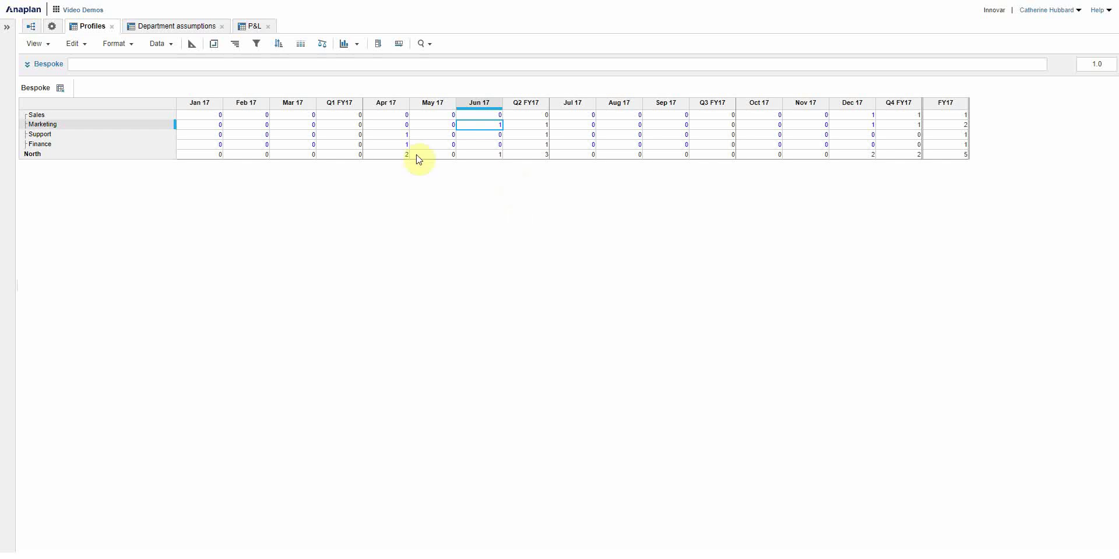
click(385, 142)
click(387, 137)
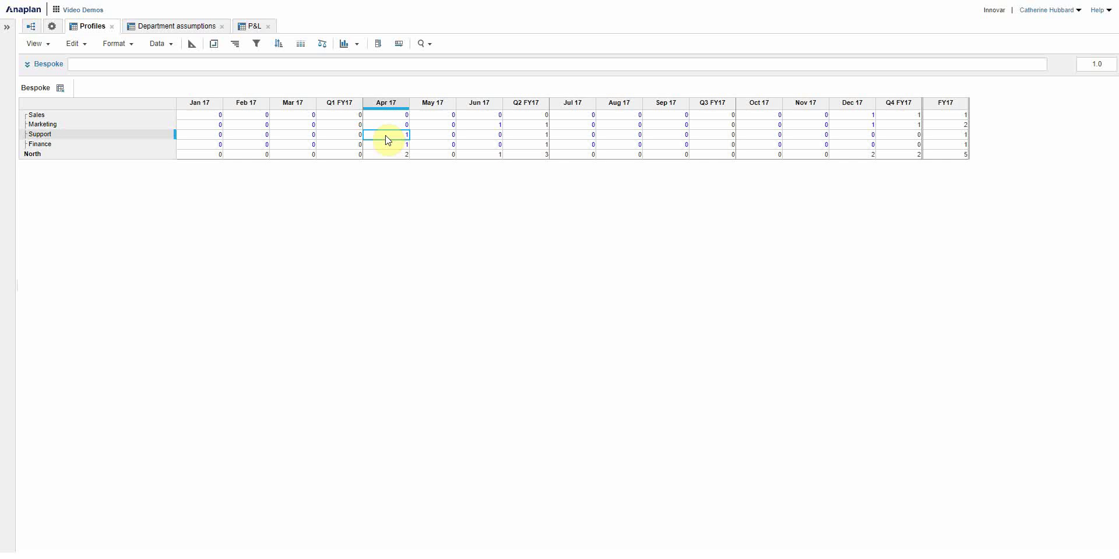
click(61, 89)
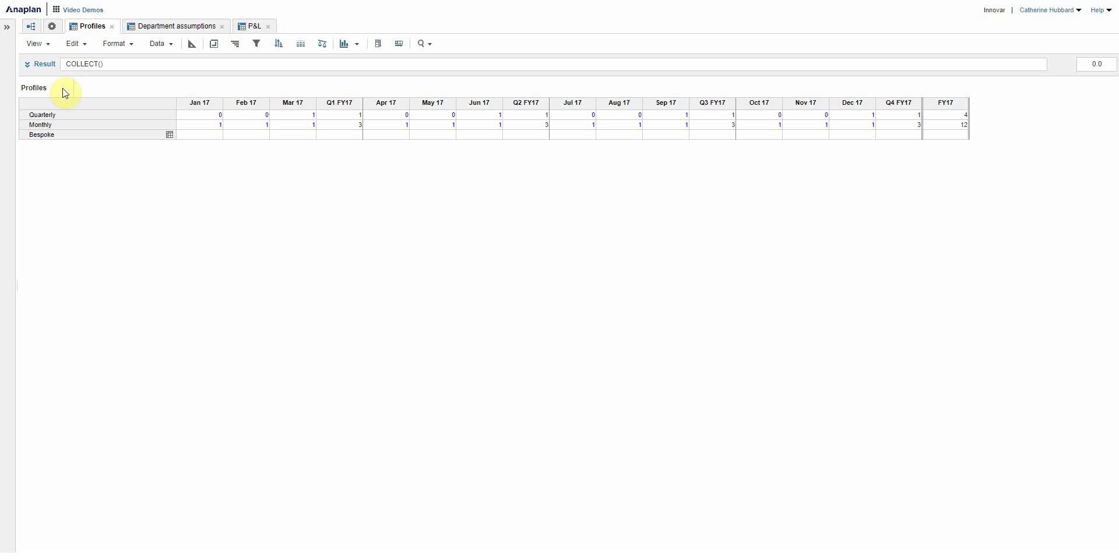
Step: Open the Department assumptions module and check its pivot layout without changing it
click(187, 30)
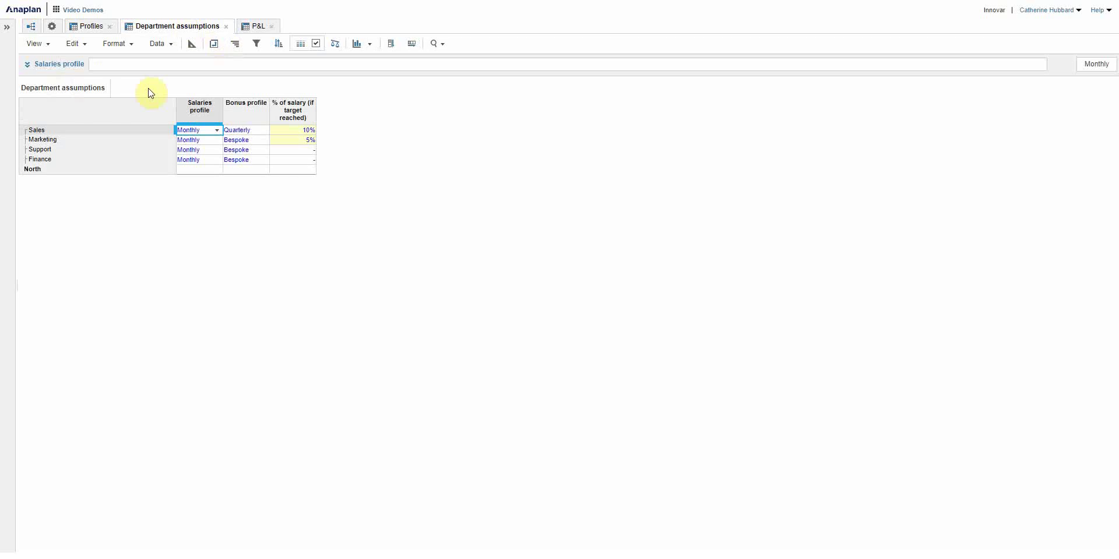
click(215, 45)
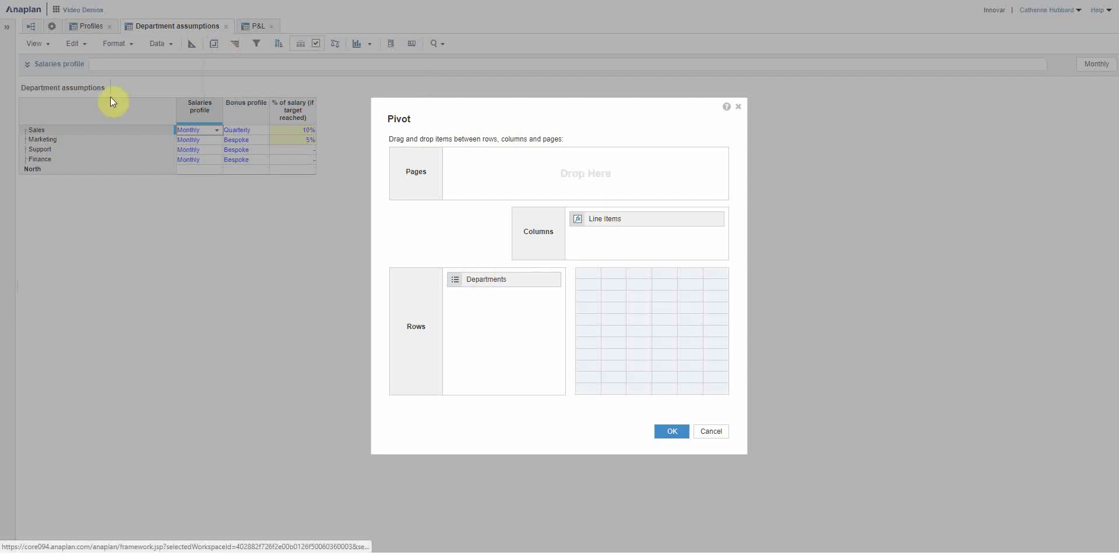
click(712, 433)
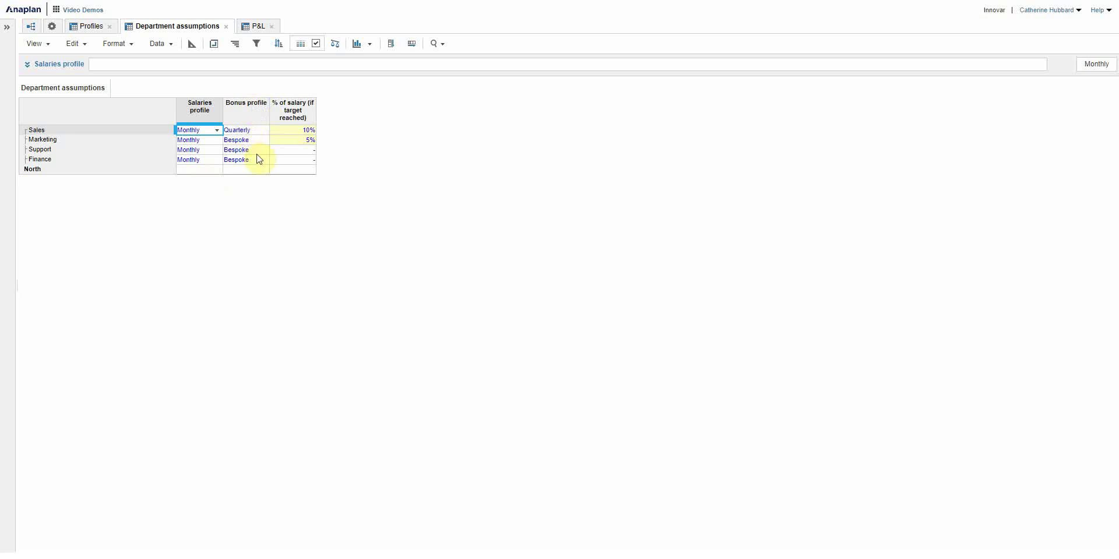
click(85, 26)
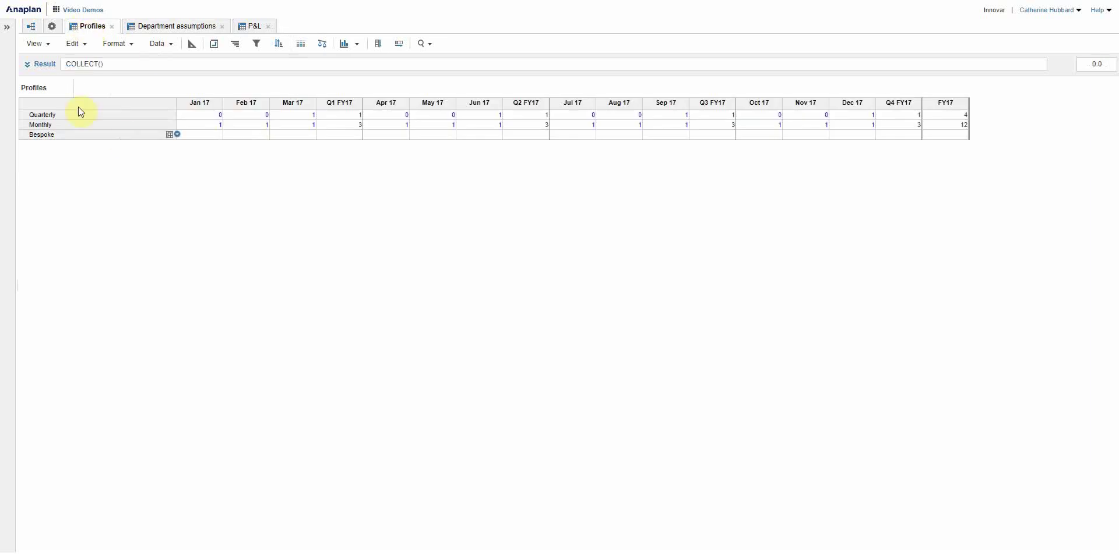
click(192, 43)
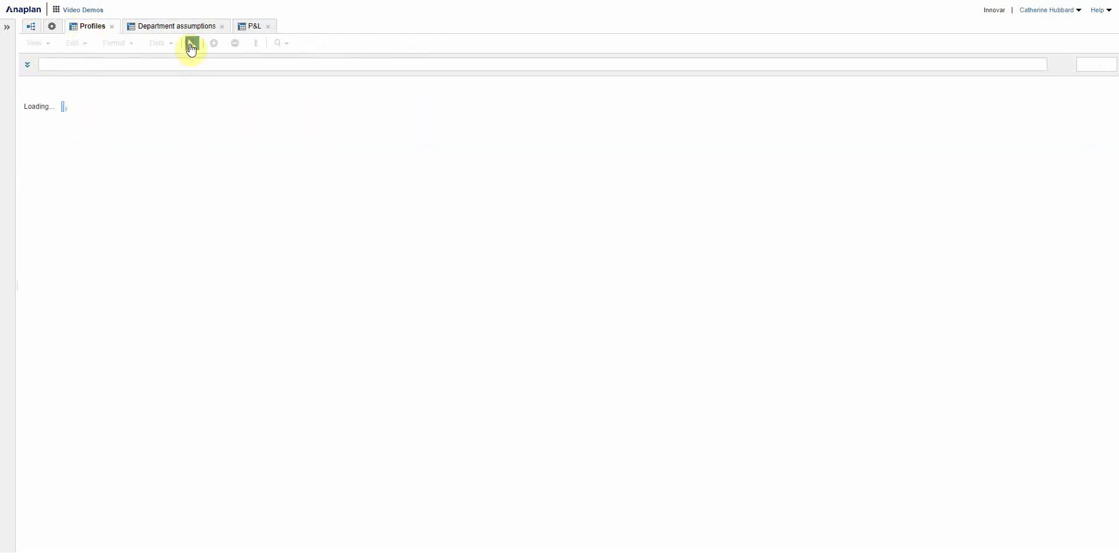
drag(48, 125, 48, 145)
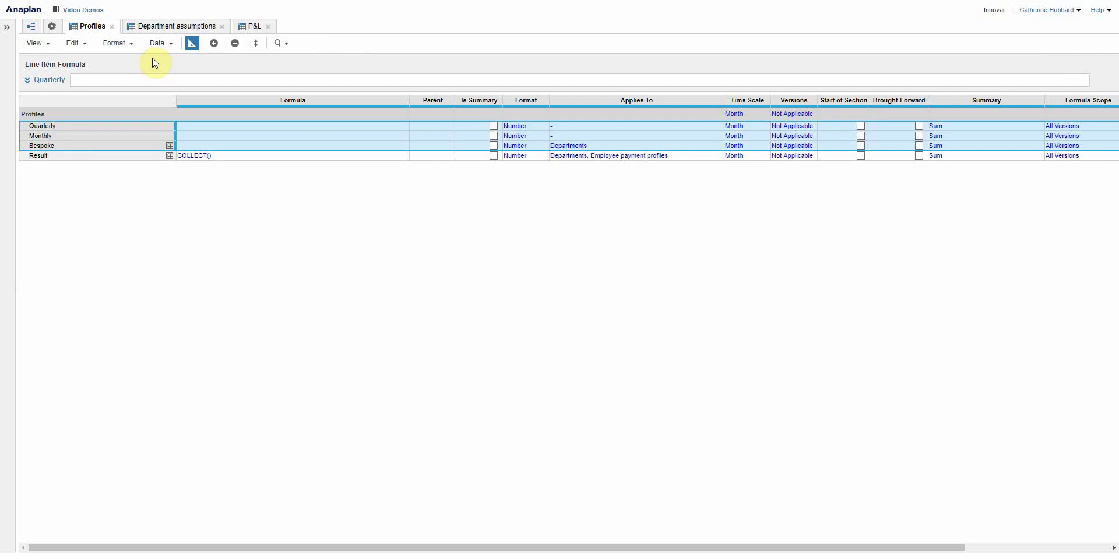
click(160, 27)
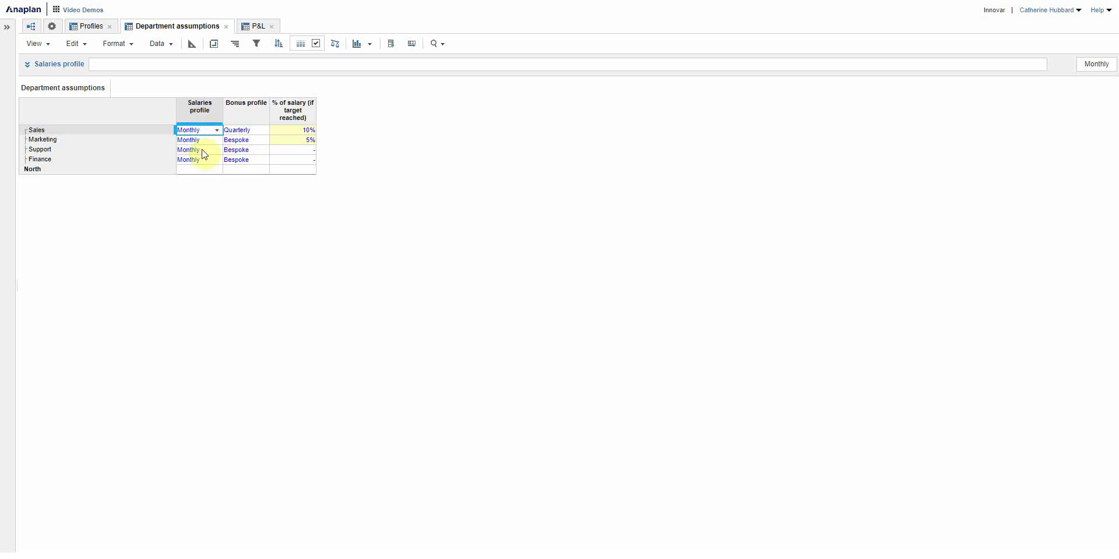
click(52, 27)
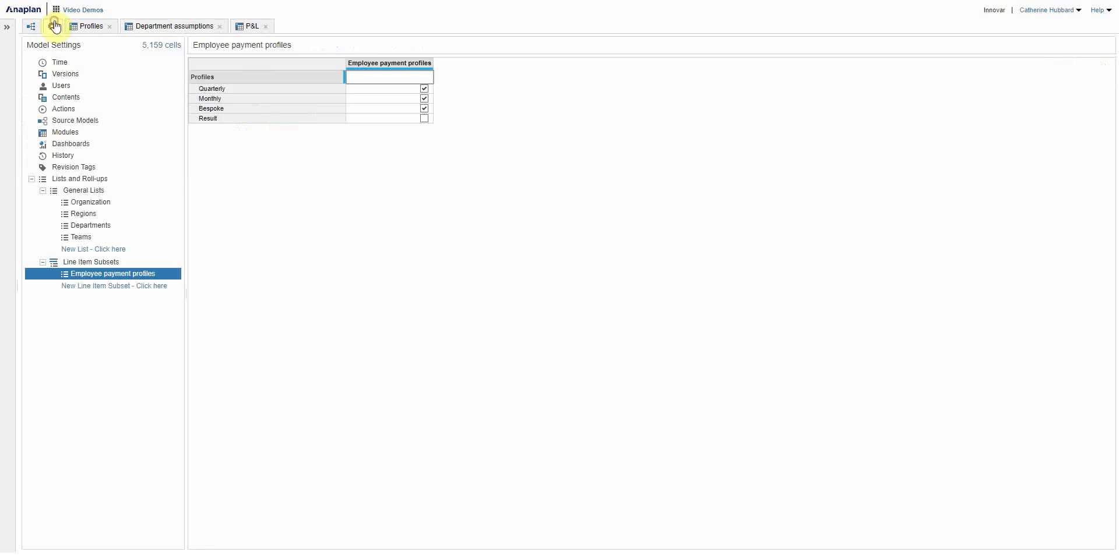
click(105, 263)
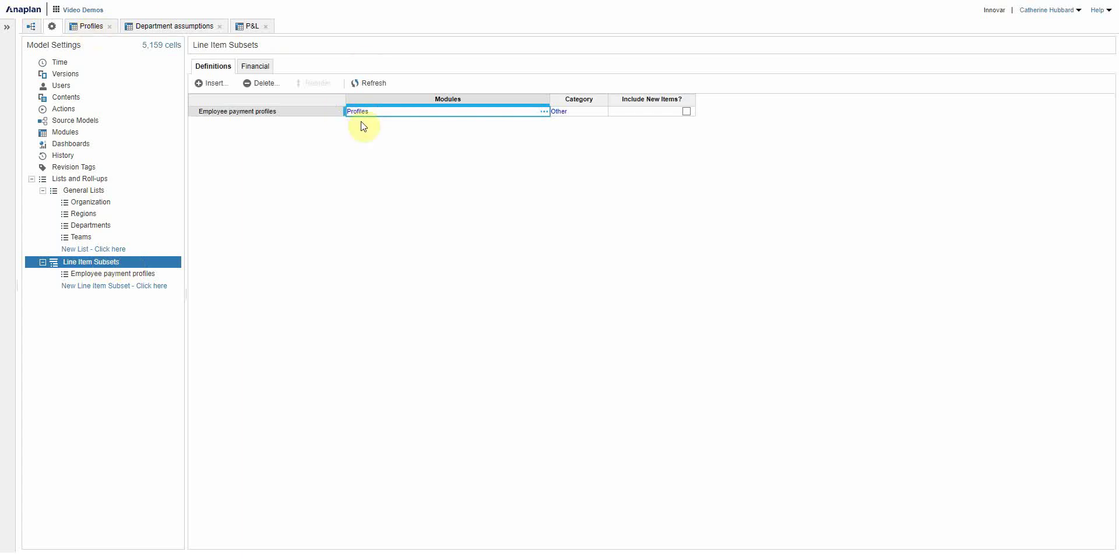
click(128, 274)
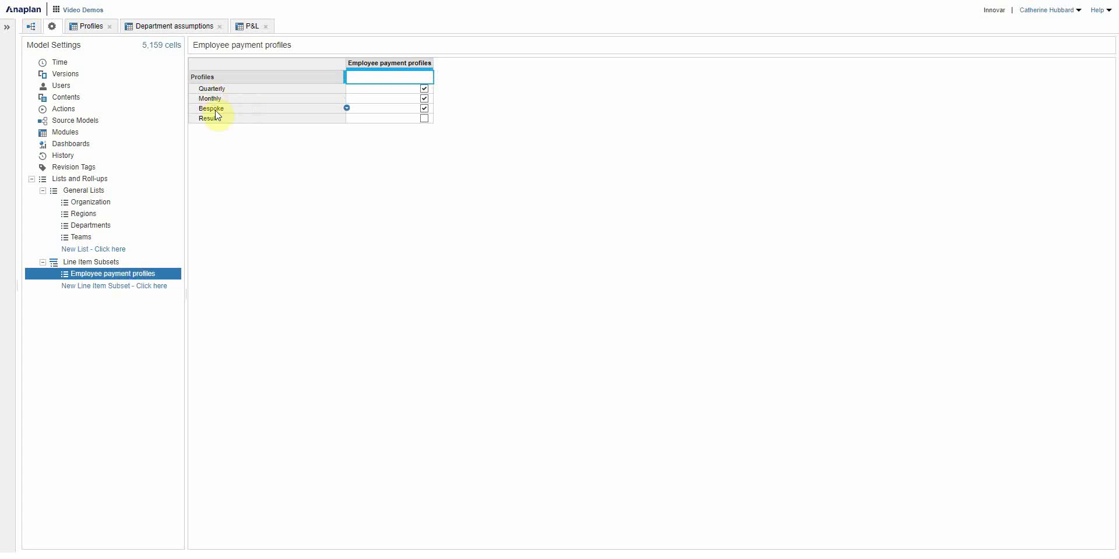
click(146, 26)
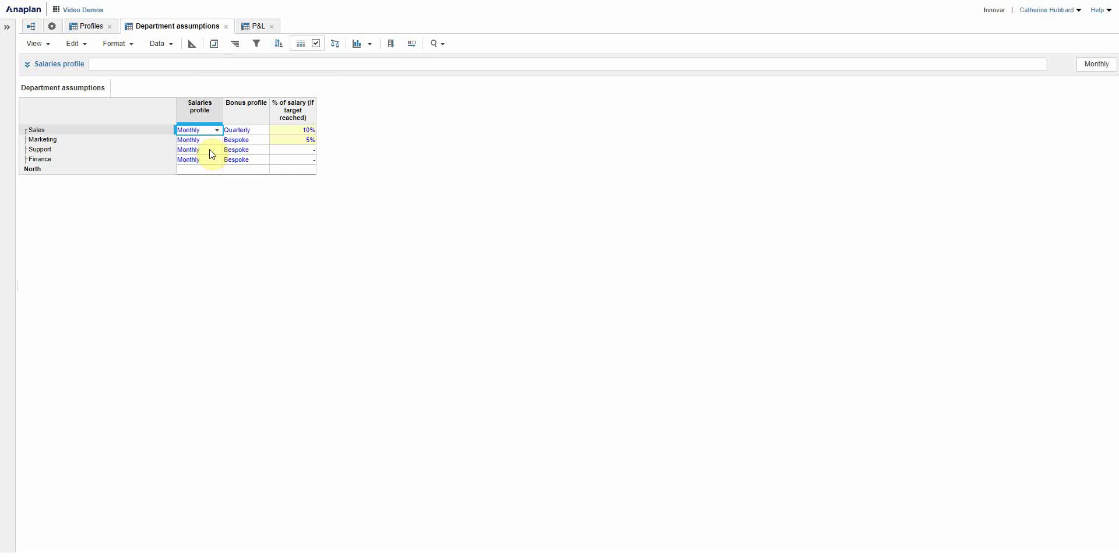
Step: Keep the Salaries profile line item formatted as List > Employee payment profiles
click(192, 43)
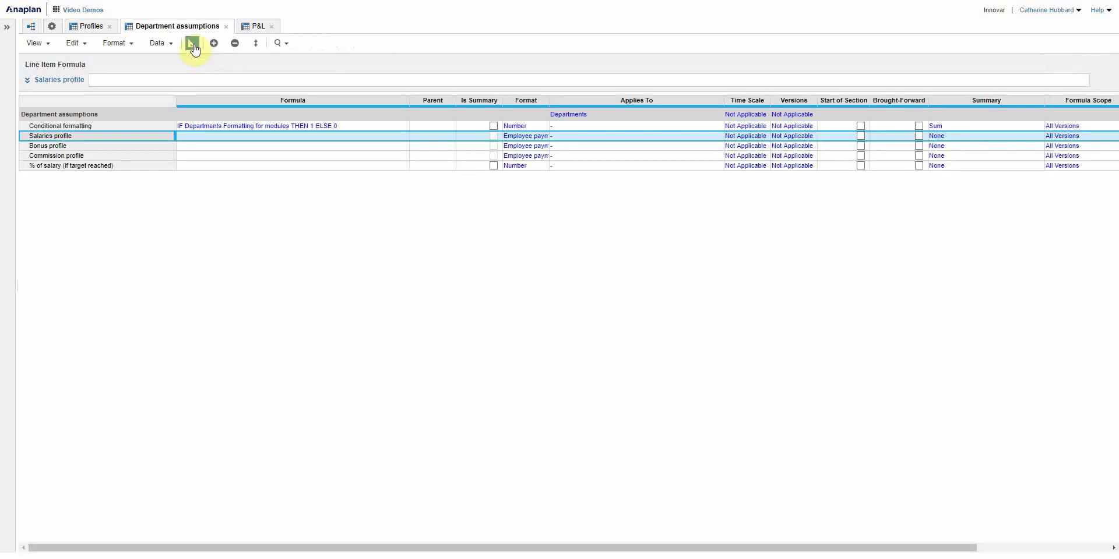
click(516, 137)
click(538, 138)
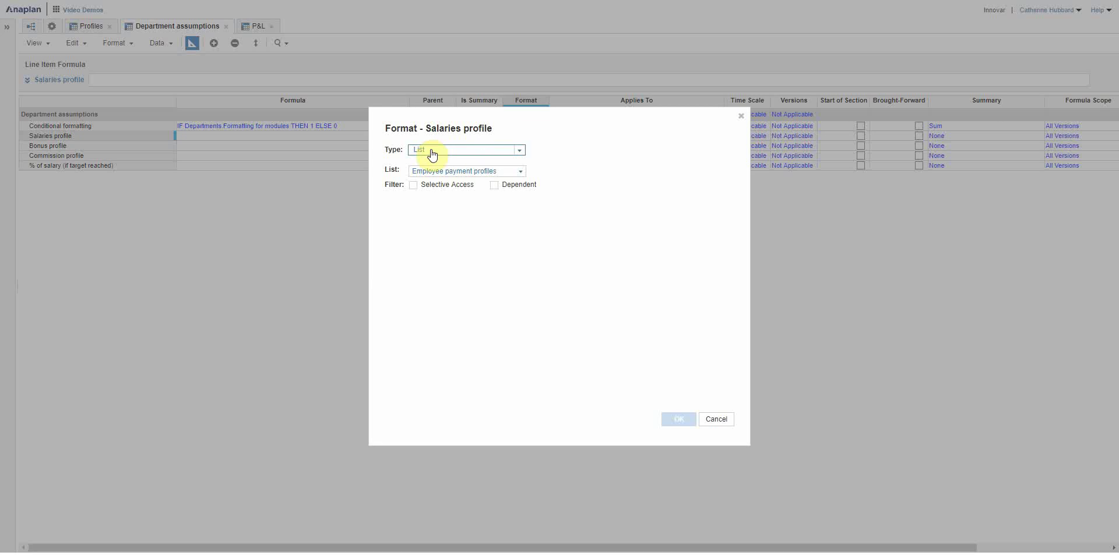
click(520, 172)
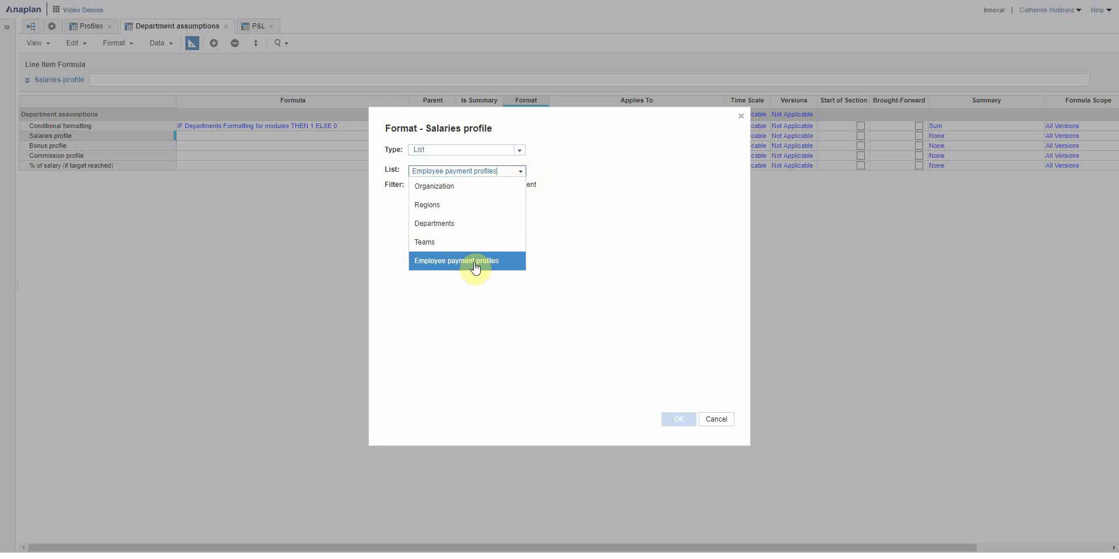
click(559, 233)
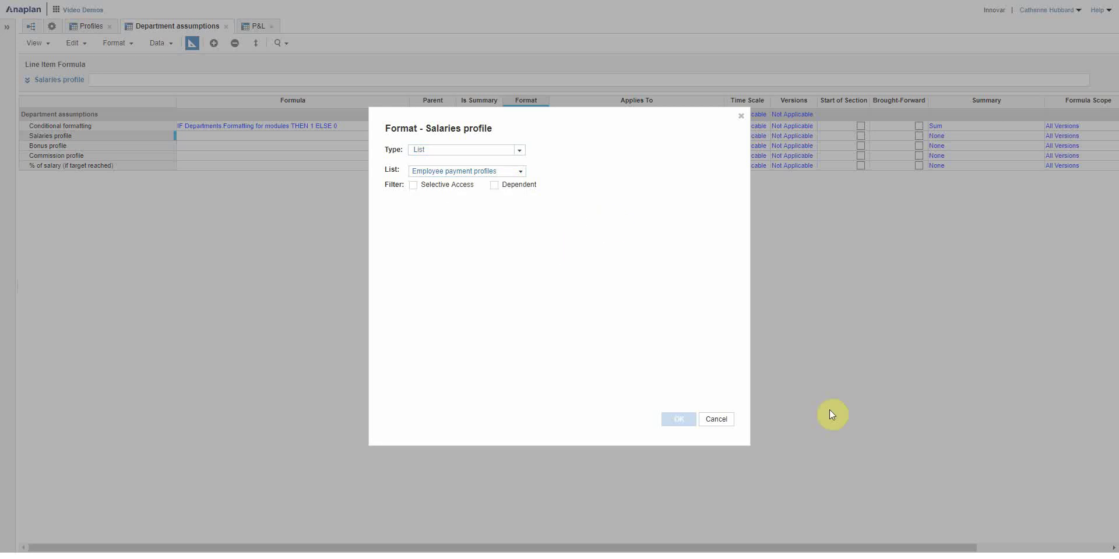
click(720, 422)
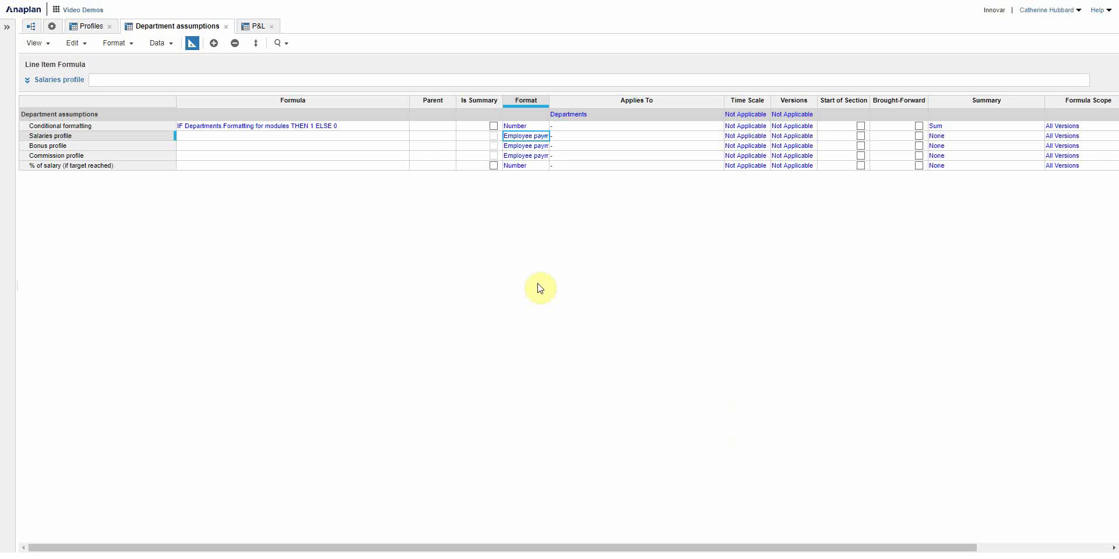
Step: In the grid, check the profile choices and leave Marketing's salary profile as Monthly
click(192, 45)
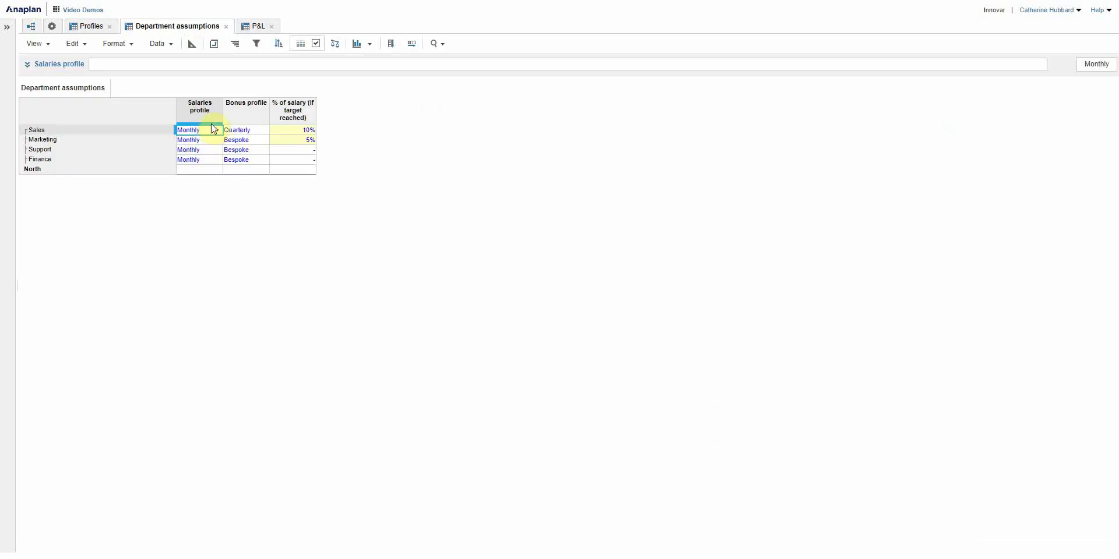
click(221, 140)
click(221, 142)
click(218, 141)
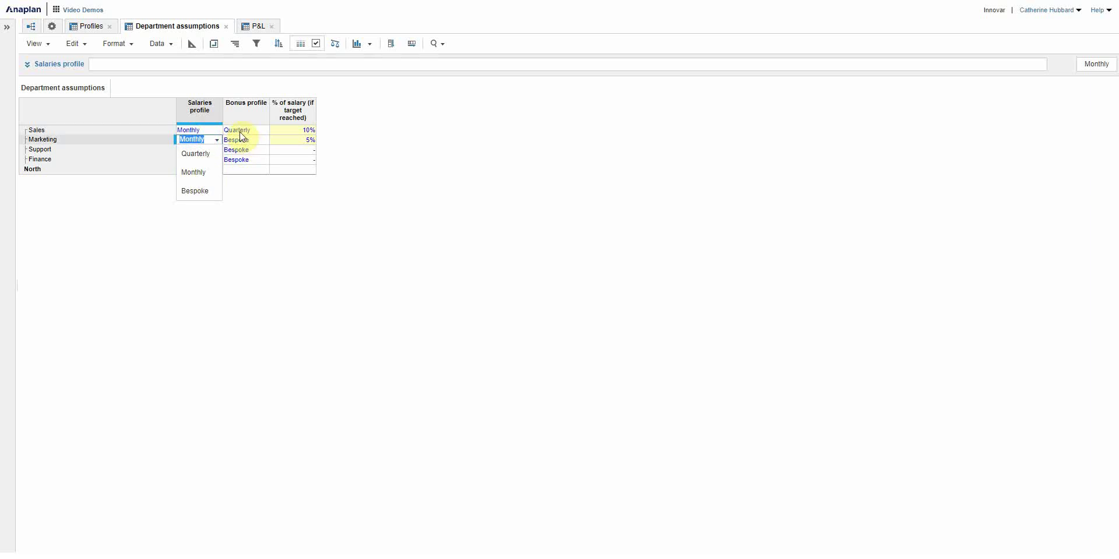
click(240, 131)
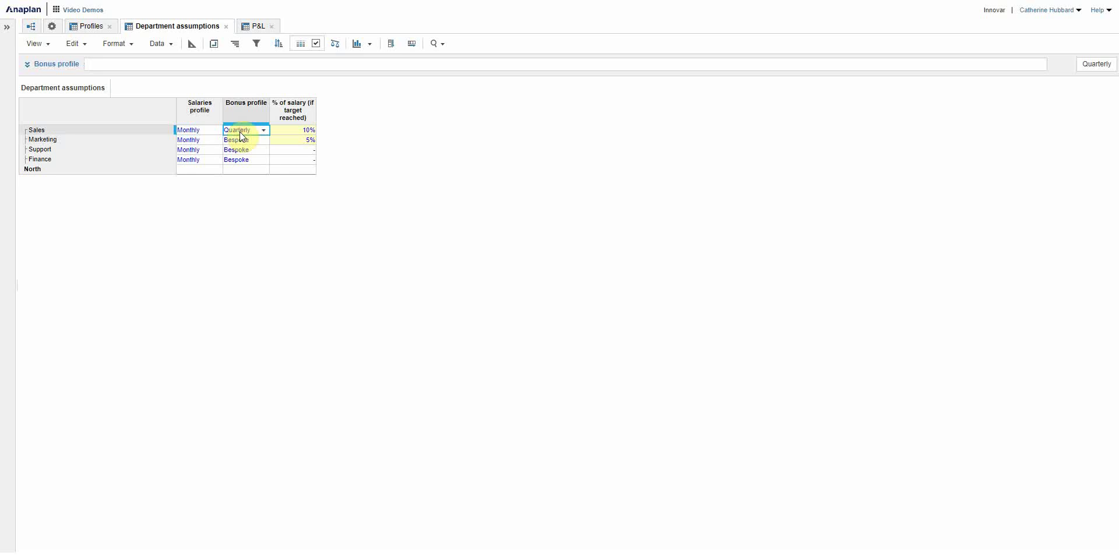
Step: Show the P&L Salaries formula in a widened side panel
click(252, 26)
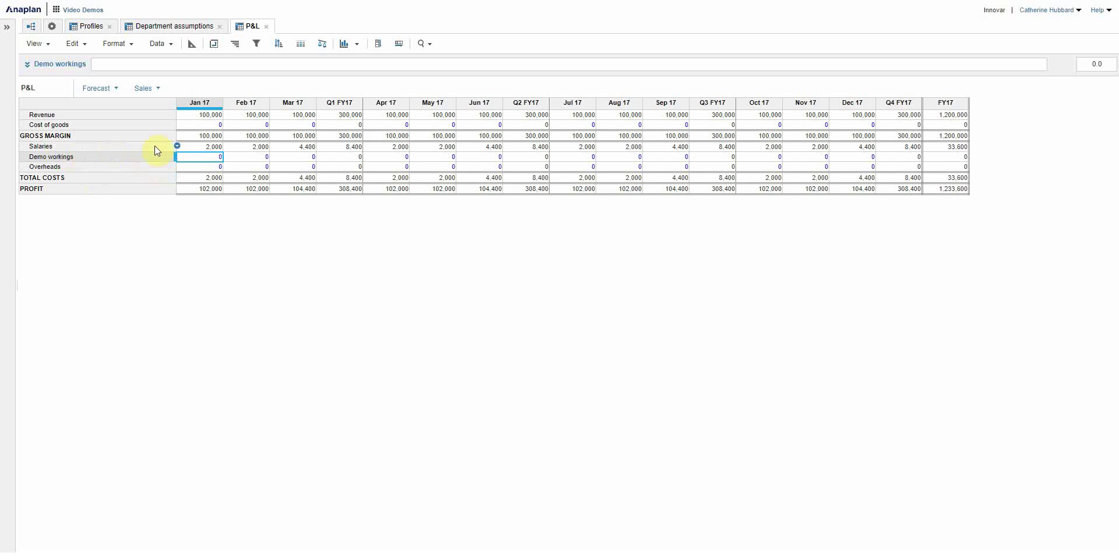
click(194, 146)
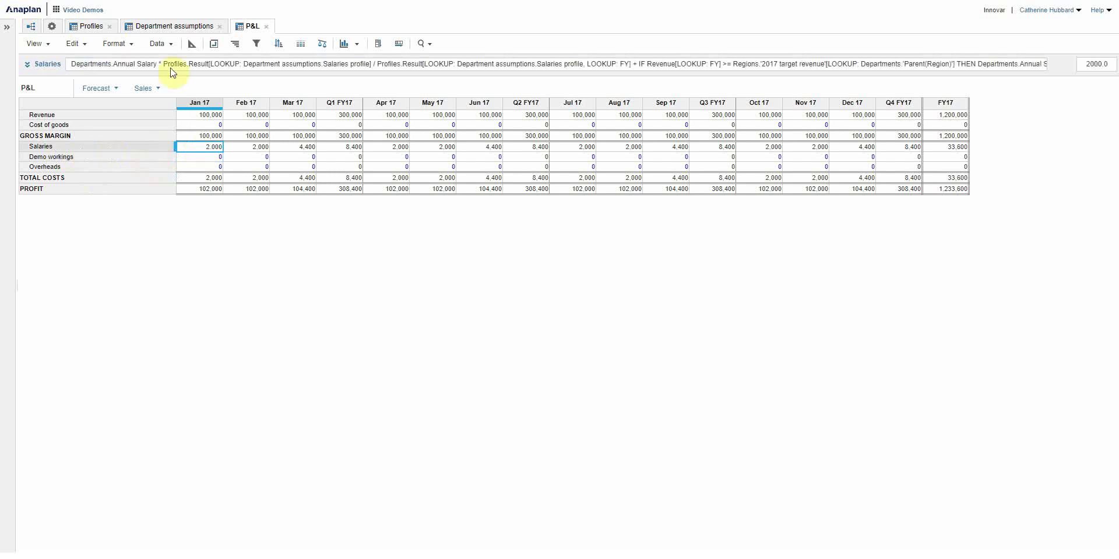
click(47, 45)
click(352, 299)
click(26, 64)
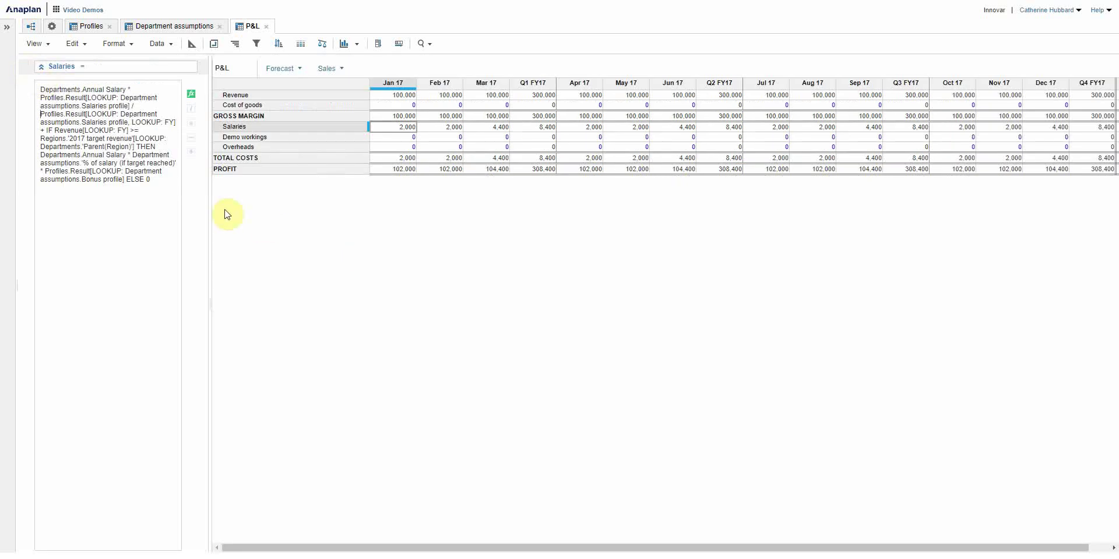
drag(209, 210, 362, 208)
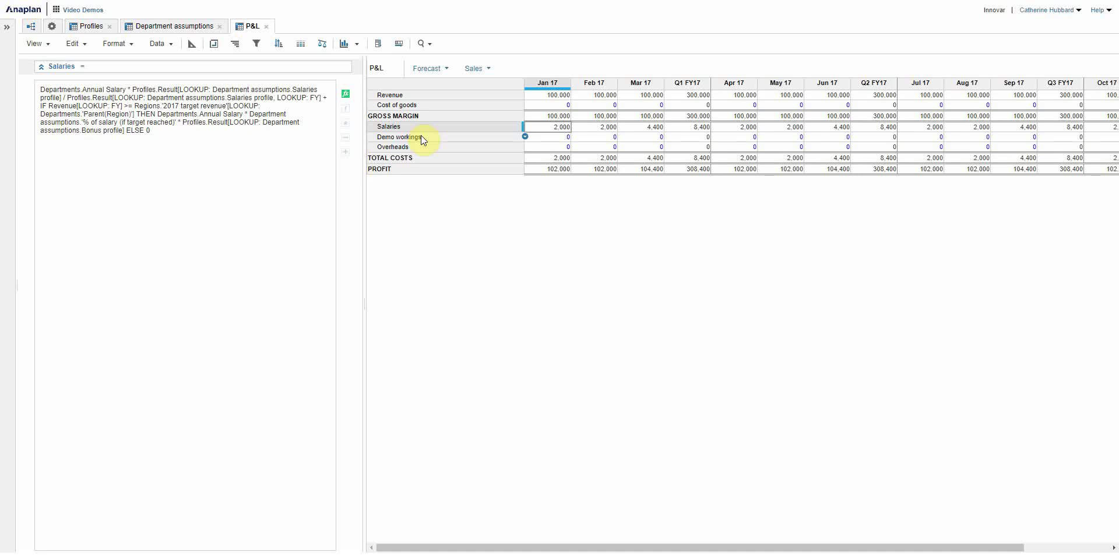
Step: Check the Departments list's Annual Salary values (24,000, 30,000, 35,000, 40,000) in model settings
click(53, 27)
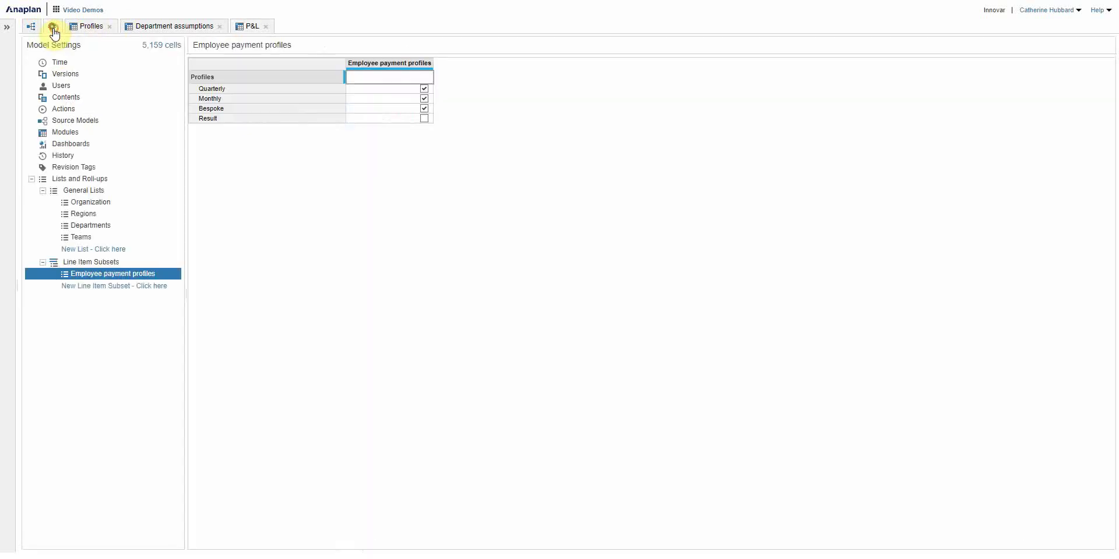
click(96, 226)
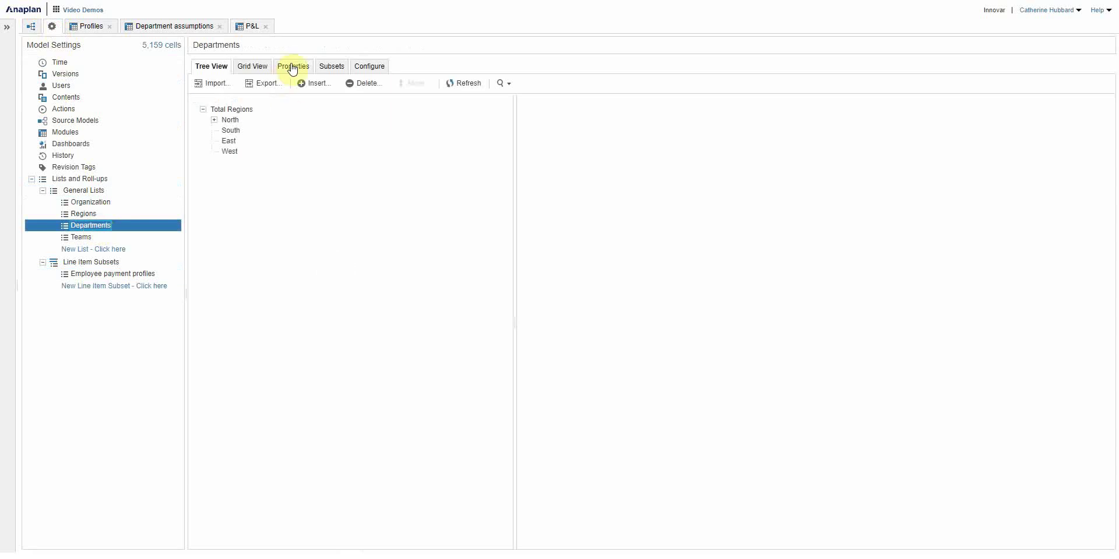
click(291, 65)
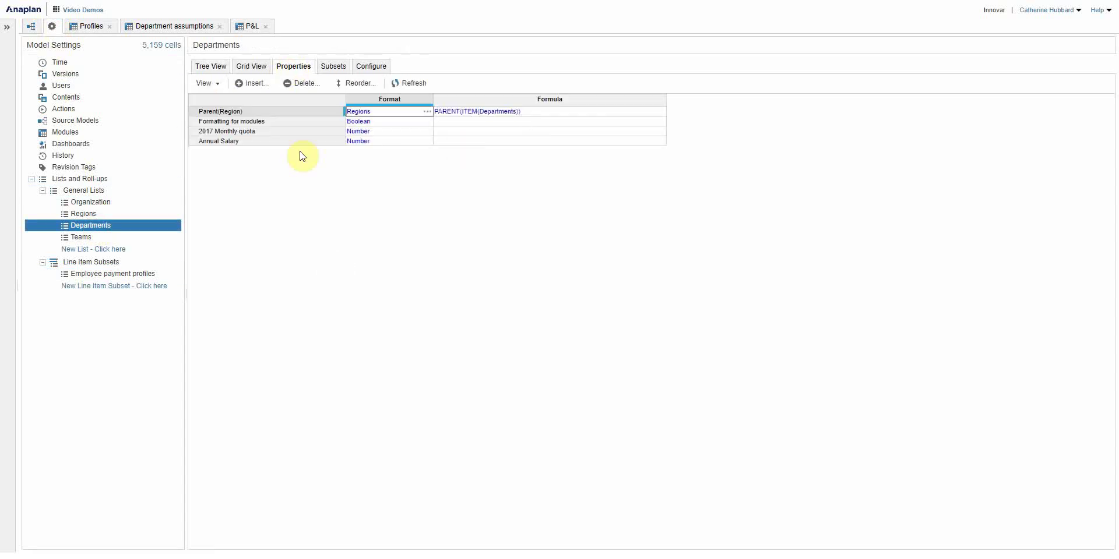
click(250, 66)
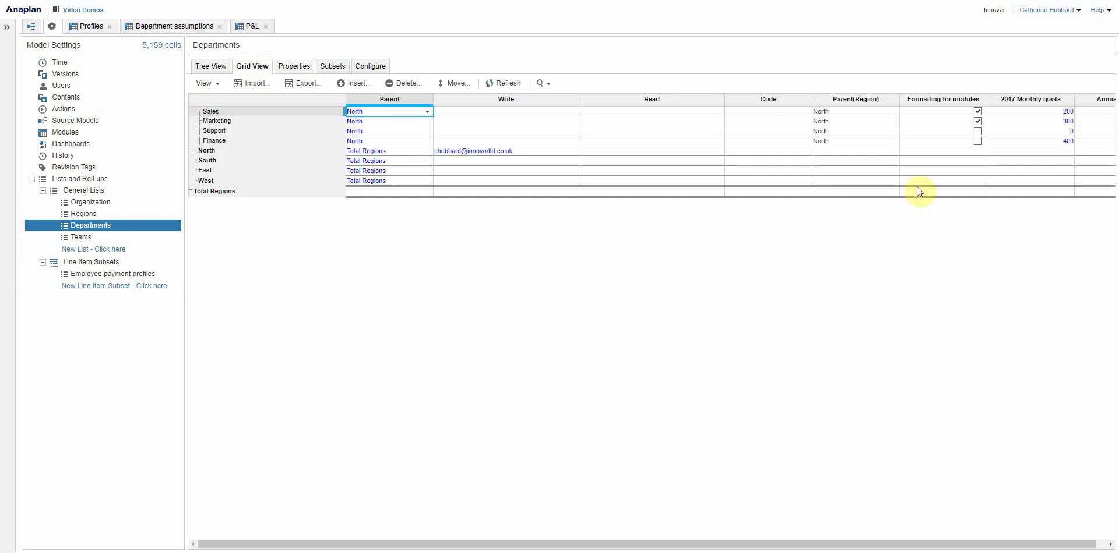
click(1058, 121)
key(Right)
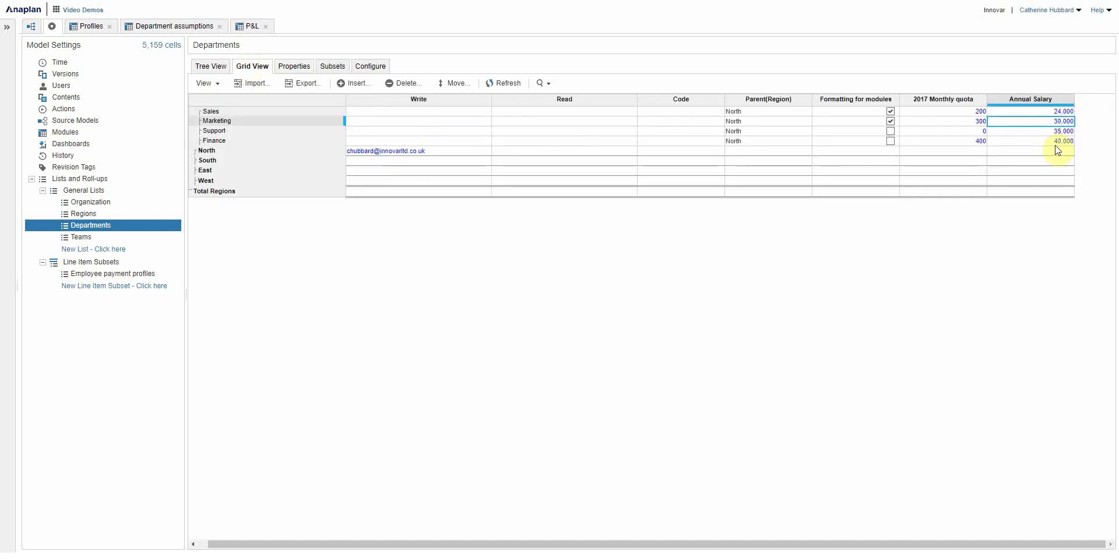
Step: Paste the monthly salary part of the Salaries formula into the empty Demo workings formula
click(251, 26)
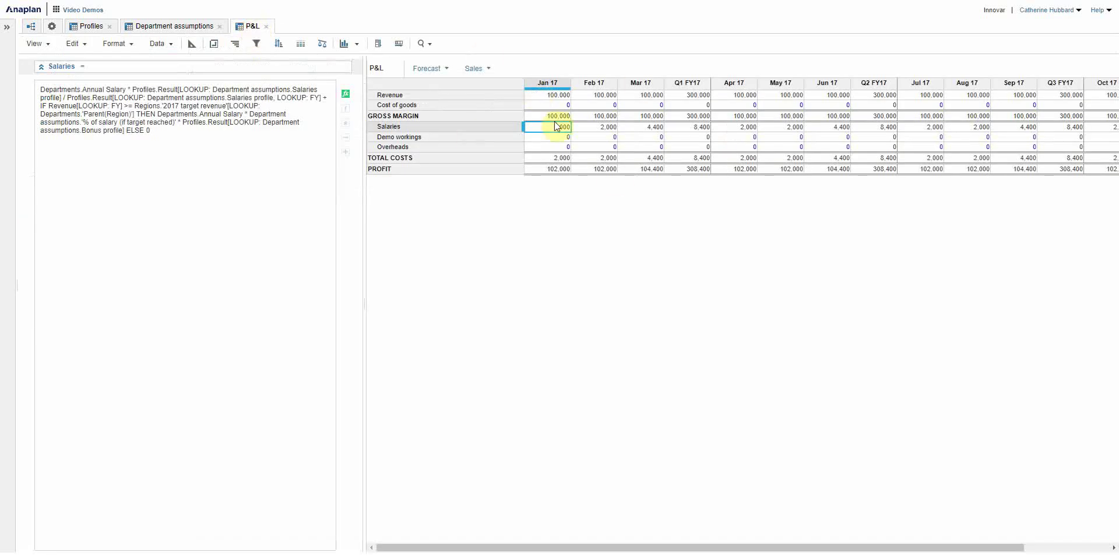
drag(38, 90, 322, 98)
key(ctrl+c)
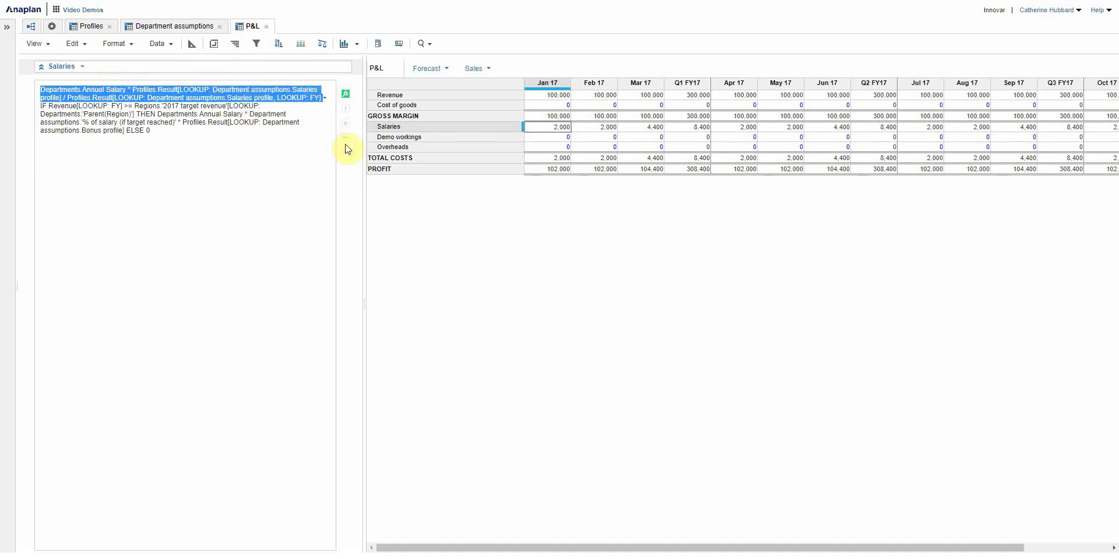
click(554, 138)
click(126, 108)
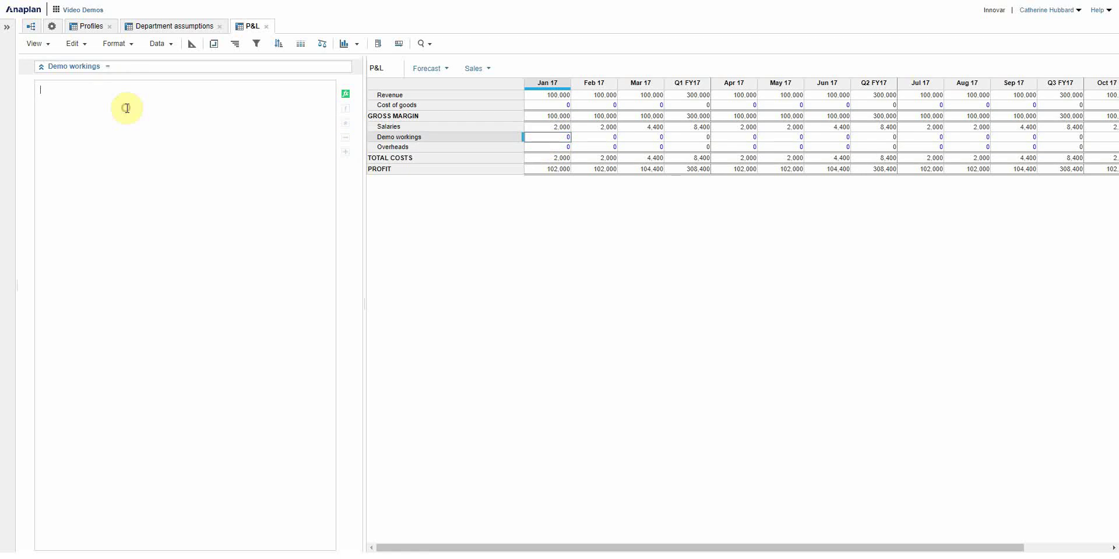
key(ctrl+v)
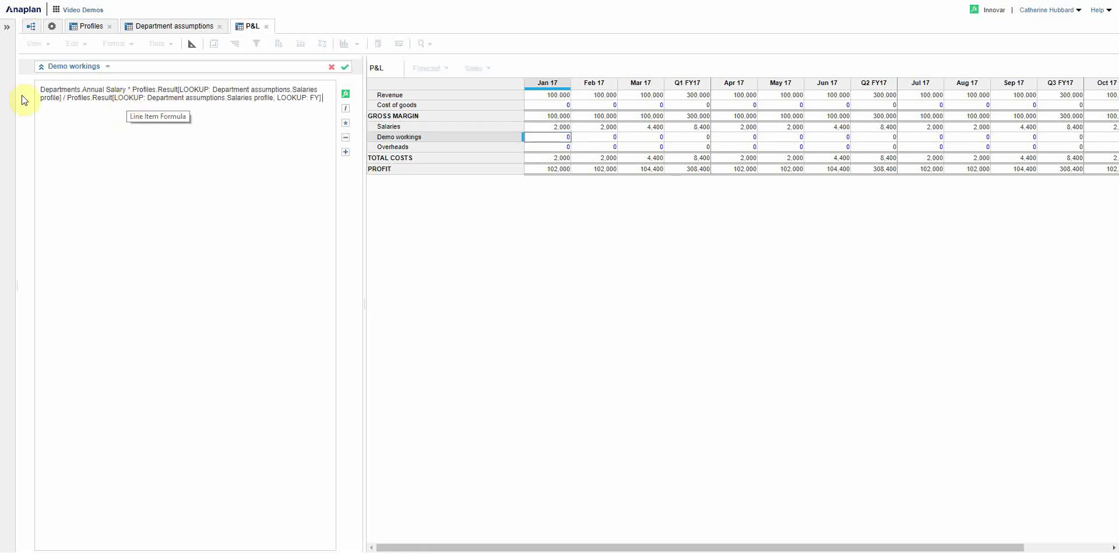
Step: Review the Annual Salary, Salaries profile and Profiles Result references, then accept the Demo workings formula
drag(38, 91, 100, 88)
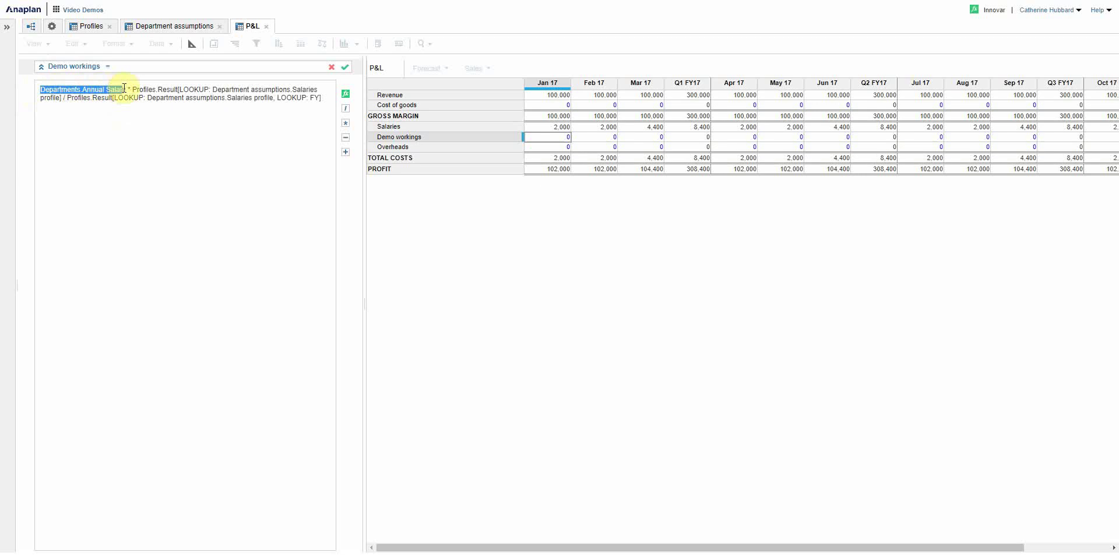
drag(125, 88, 127, 89)
drag(215, 89, 63, 97)
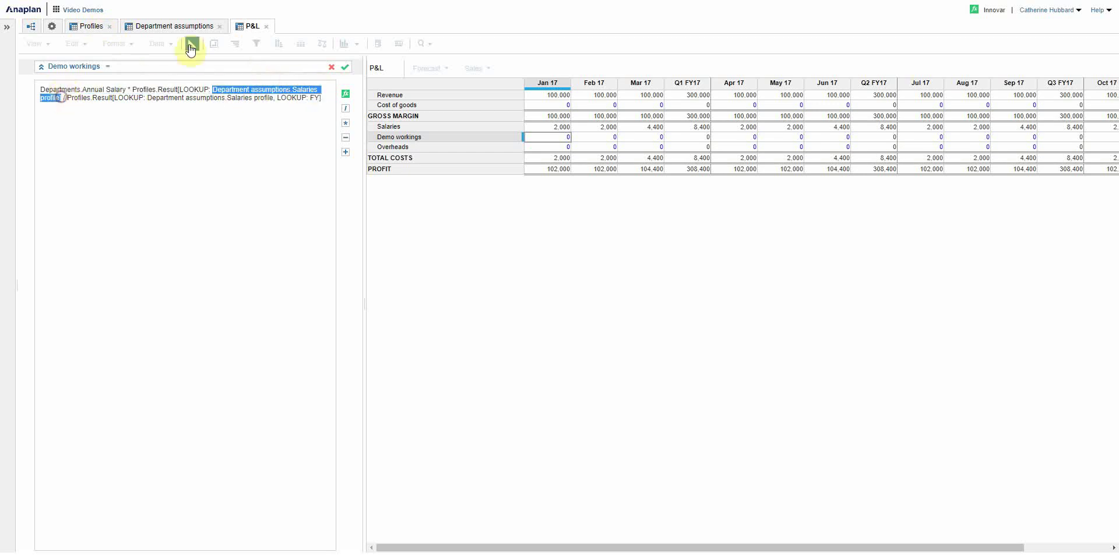
click(182, 27)
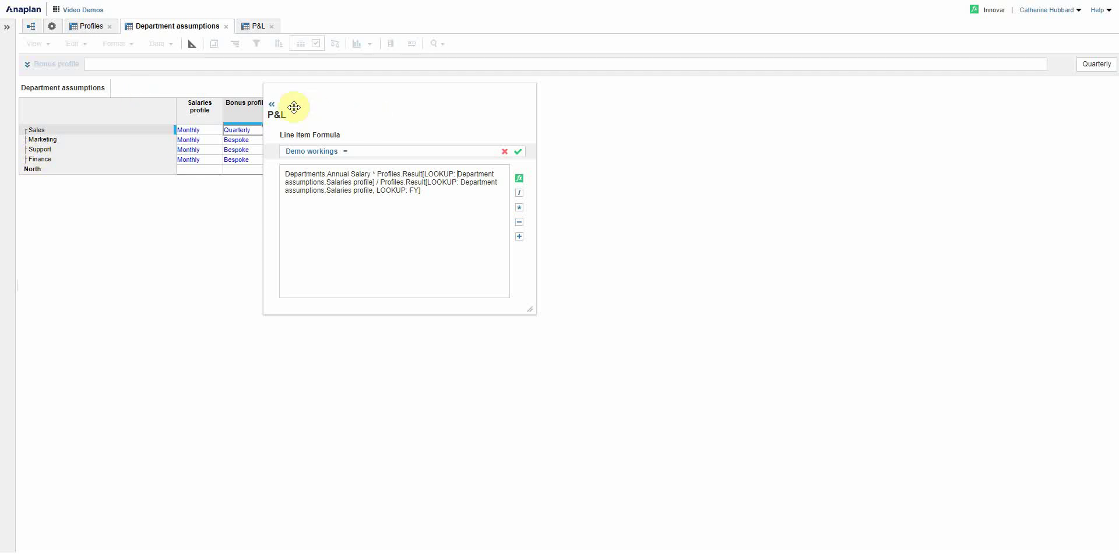
click(275, 108)
click(274, 101)
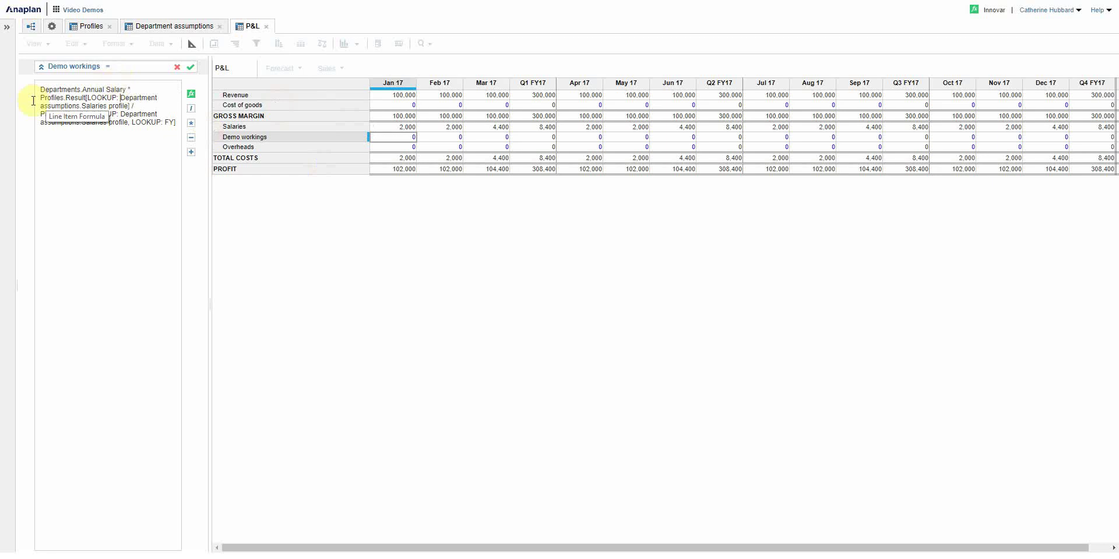
drag(39, 98, 86, 97)
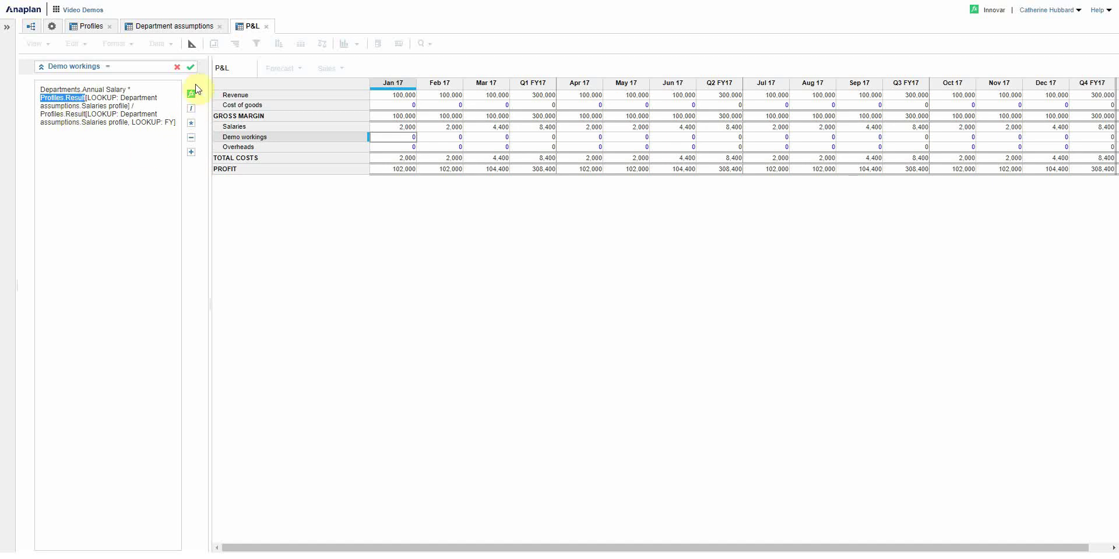
click(191, 68)
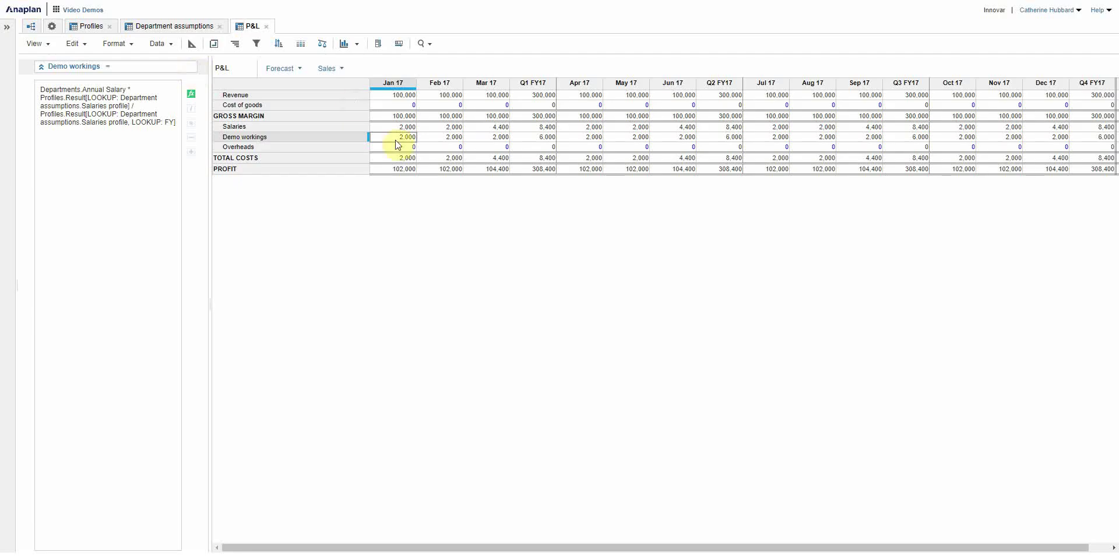
Step: Check the Demo workings values for the early months through May
click(446, 138)
click(495, 136)
click(589, 140)
click(636, 141)
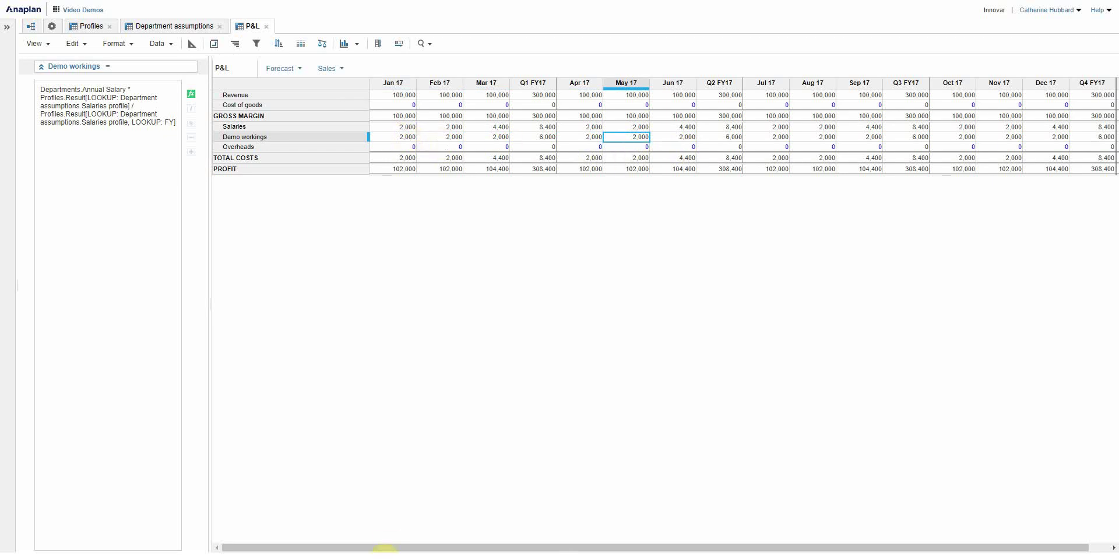
drag(385, 547, 607, 546)
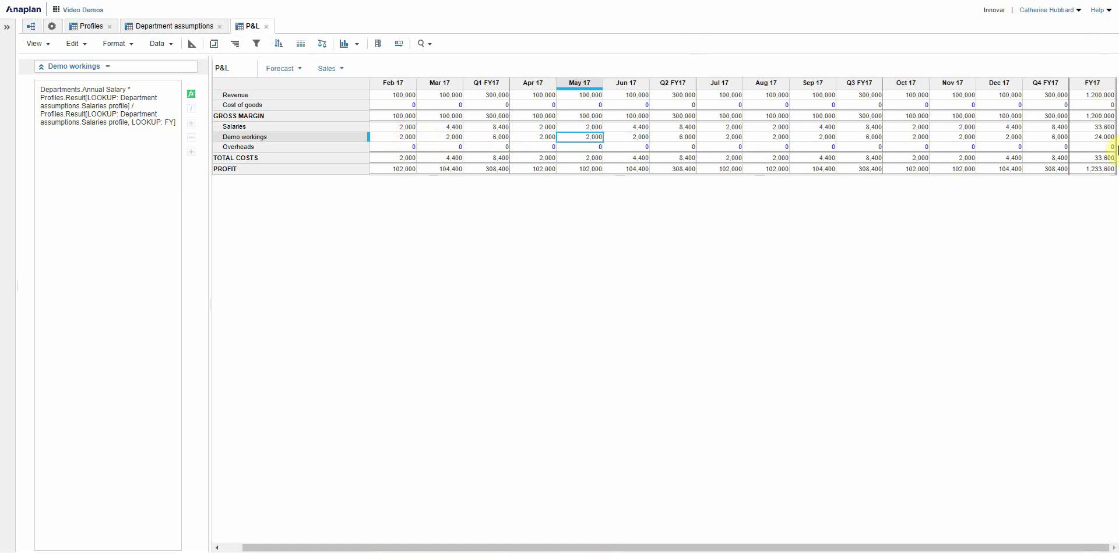
Step: Confirm the FY17 Demo workings total of 24,000 matches Sales' annual salary
click(40, 67)
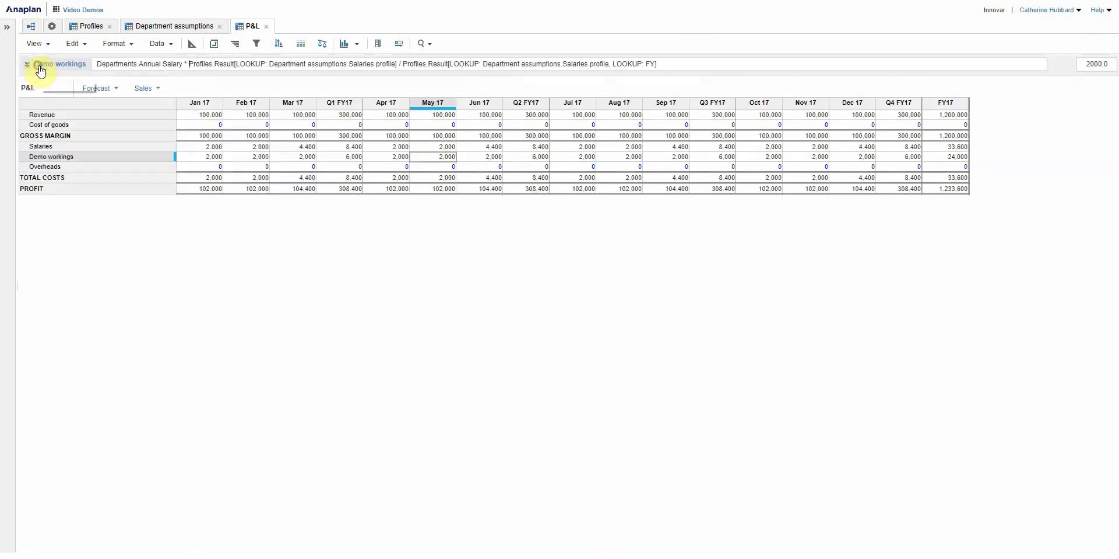
click(953, 157)
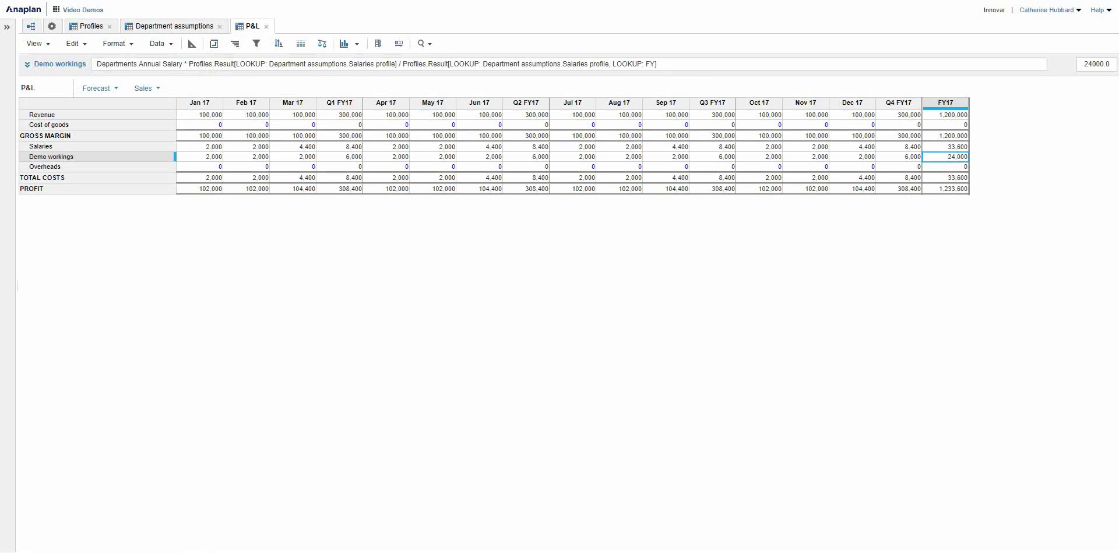
click(55, 27)
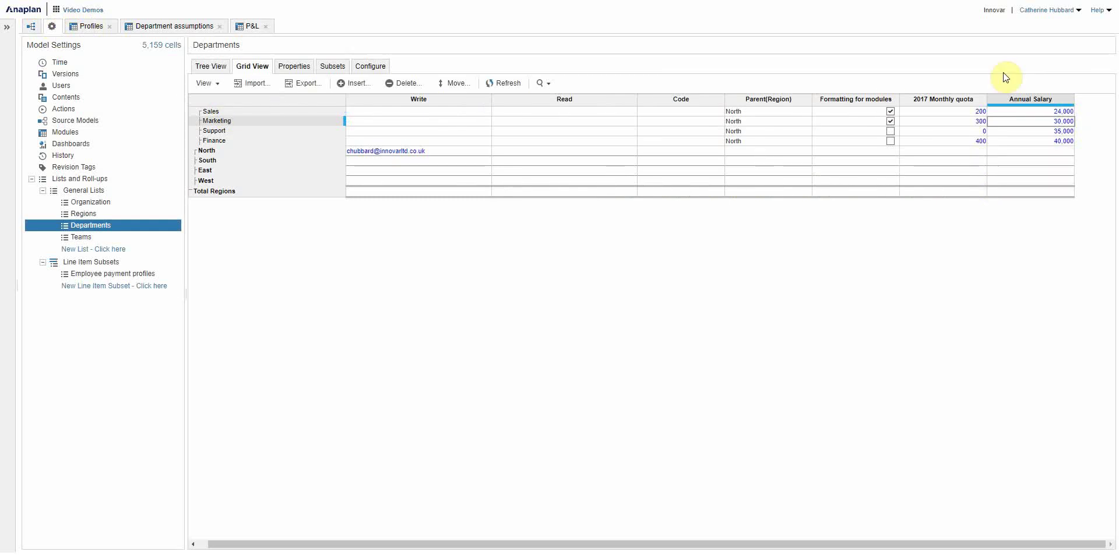
click(248, 29)
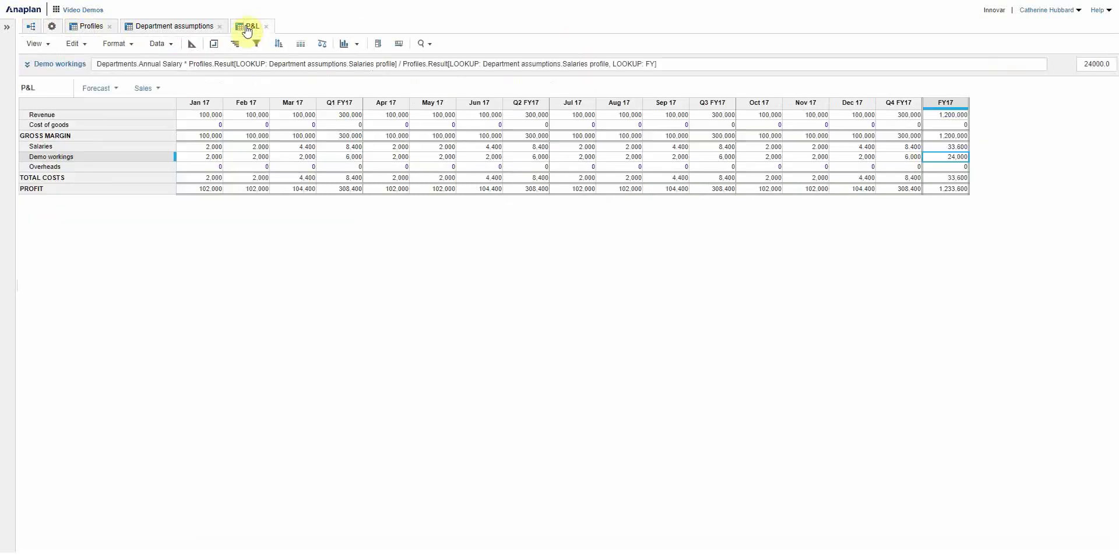
click(204, 157)
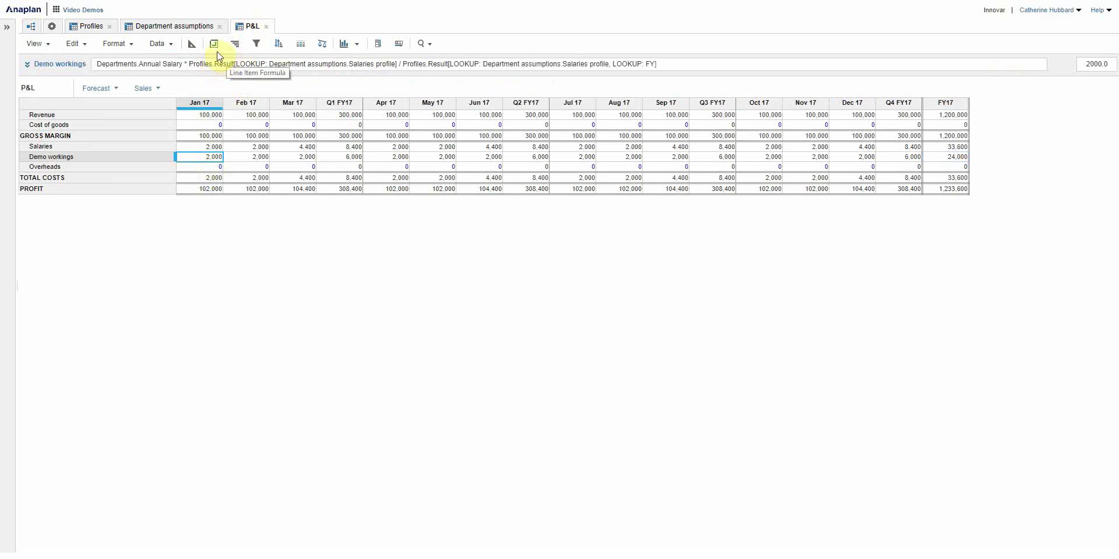
Step: Show the Profiles module's Result line item grid with Quarterly values per department
click(87, 29)
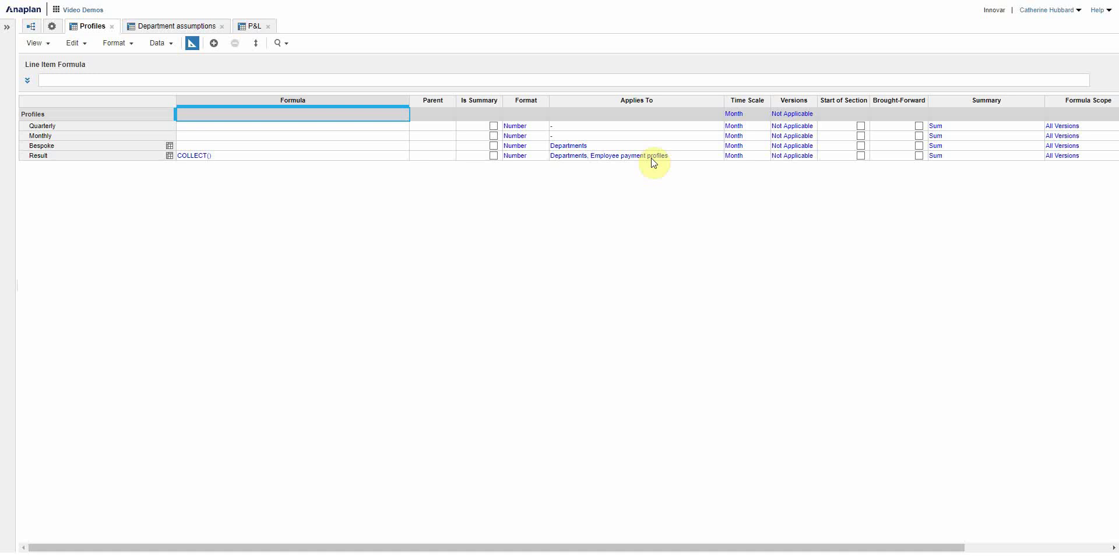
click(170, 156)
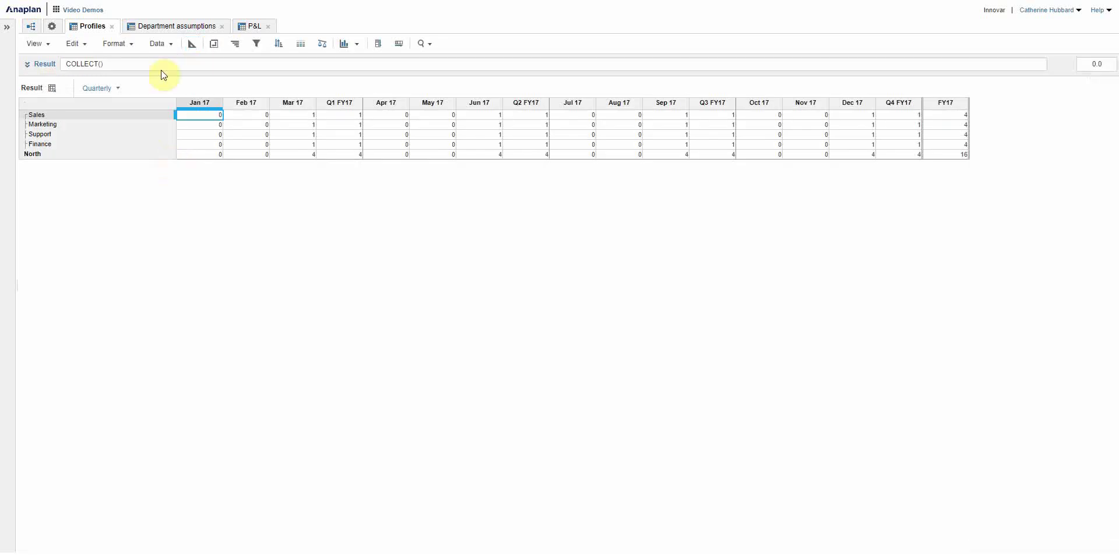
Step: Switch the Result grid's page selector from Quarterly to Bespoke
click(120, 89)
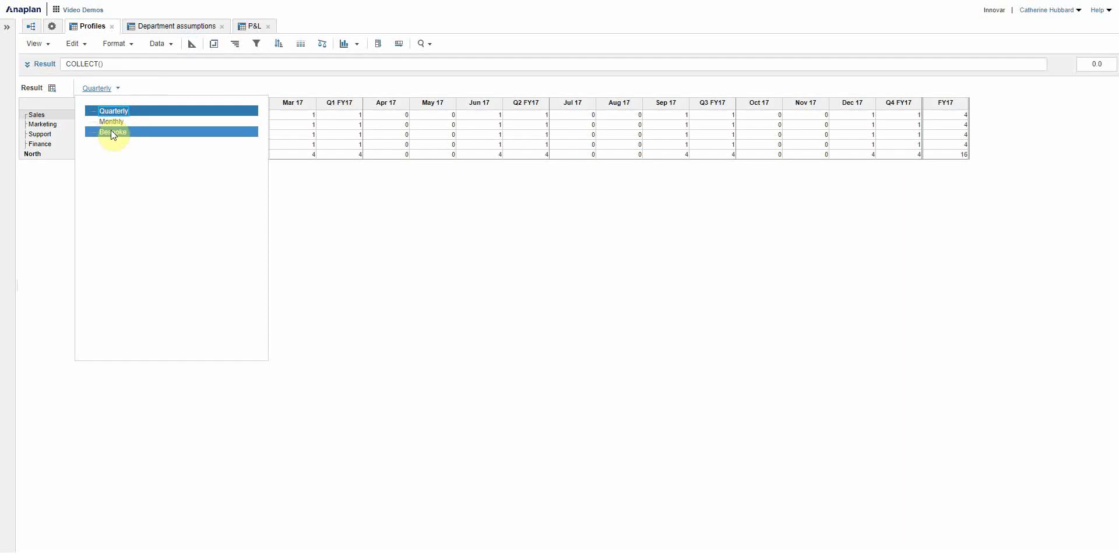
click(309, 115)
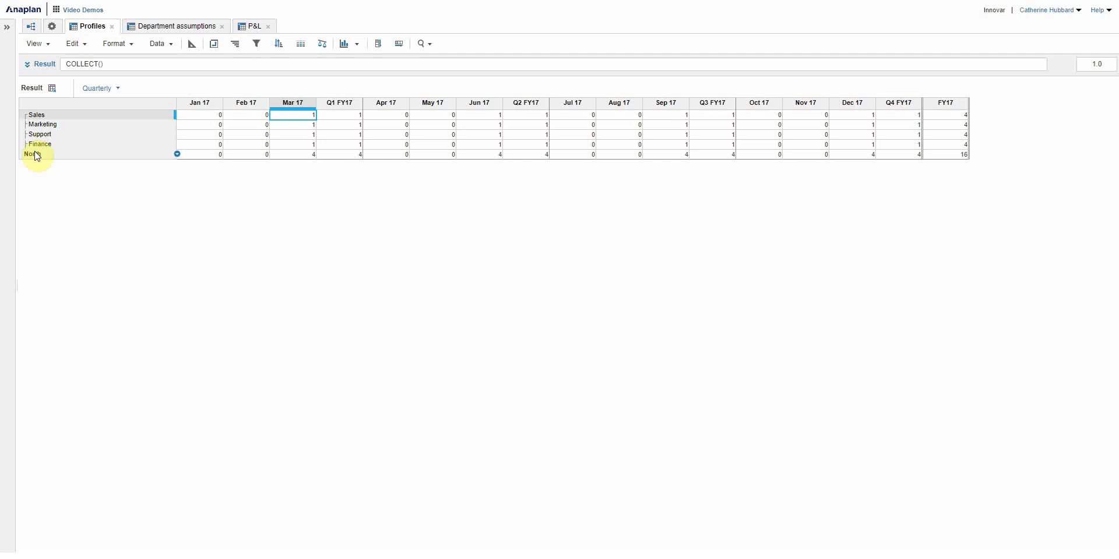
click(117, 90)
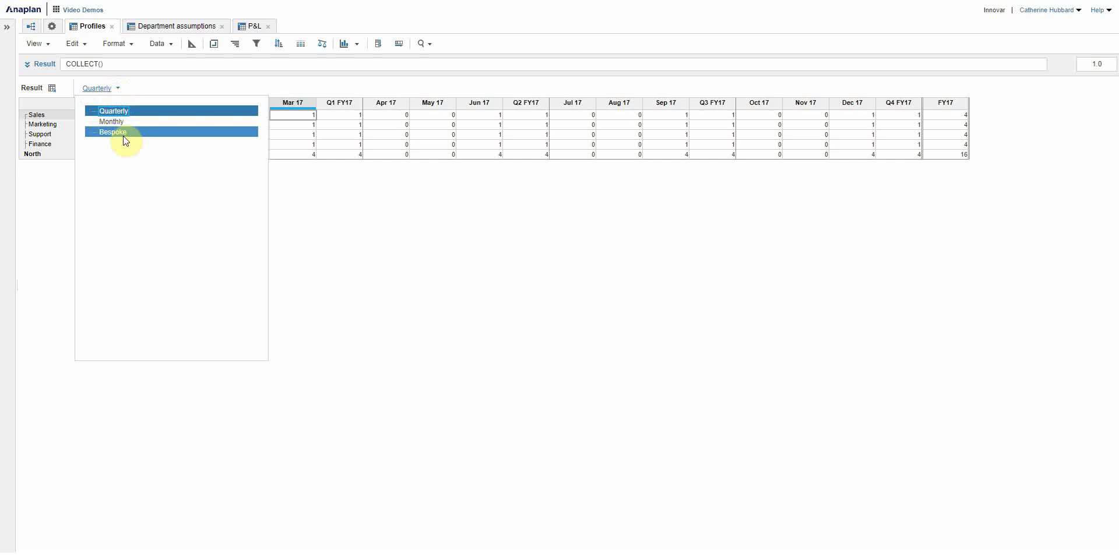
click(125, 133)
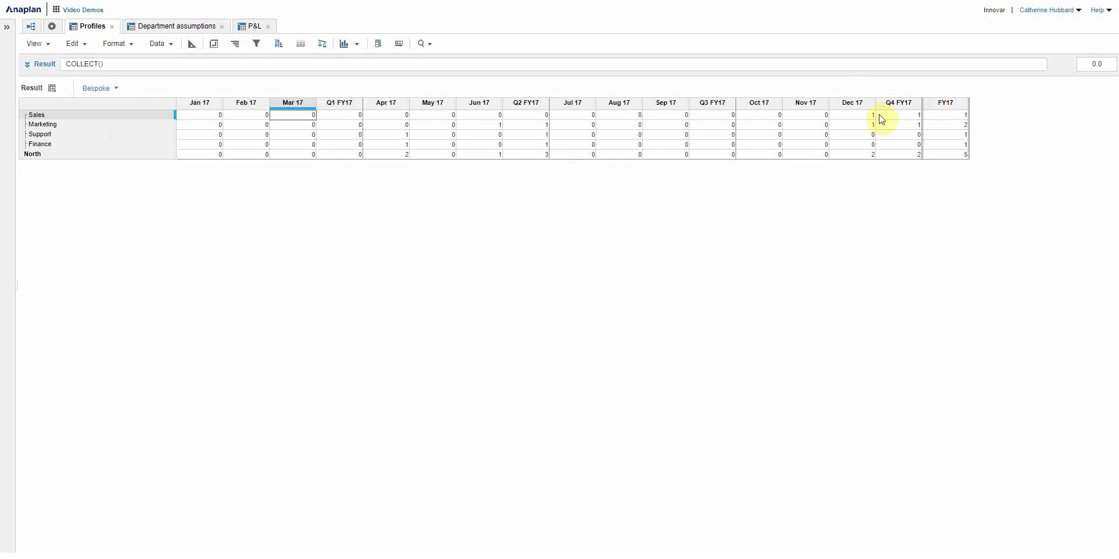
Step: Check the bespoke 1s for Sales Dec 17, Marketing Jun 17, Support and Finance Apr 17
click(873, 116)
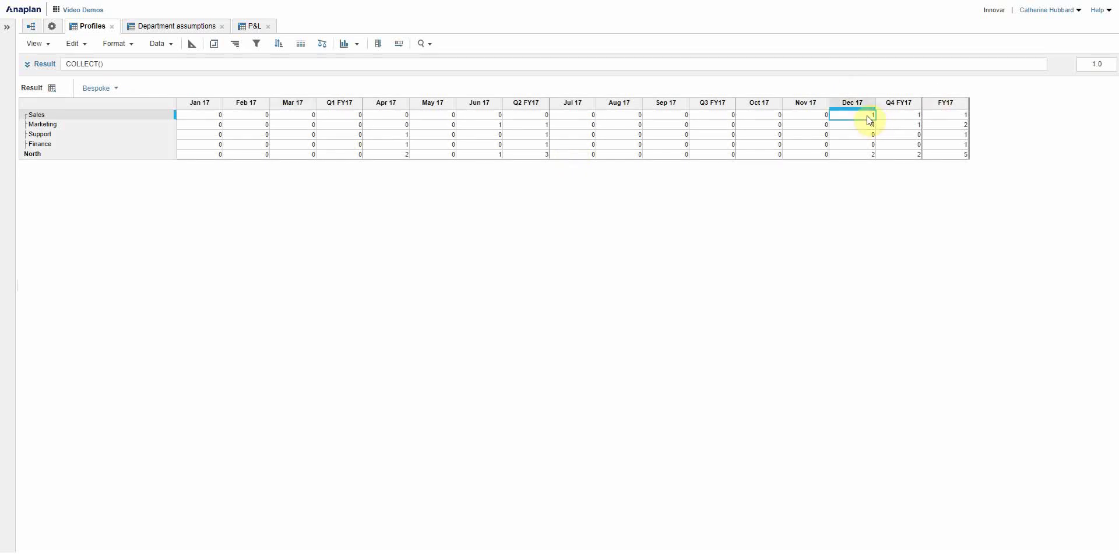
click(484, 125)
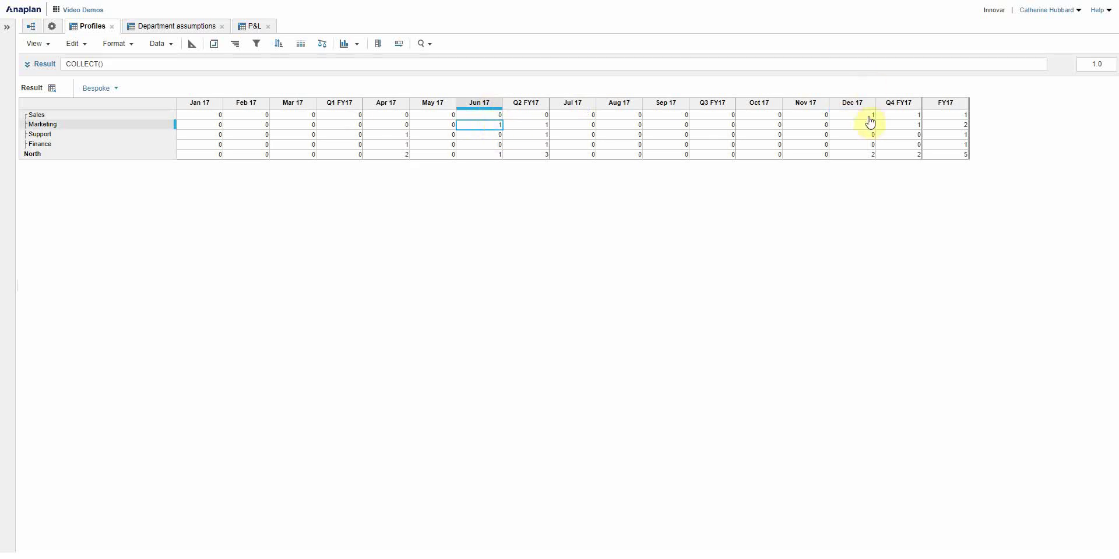
click(404, 134)
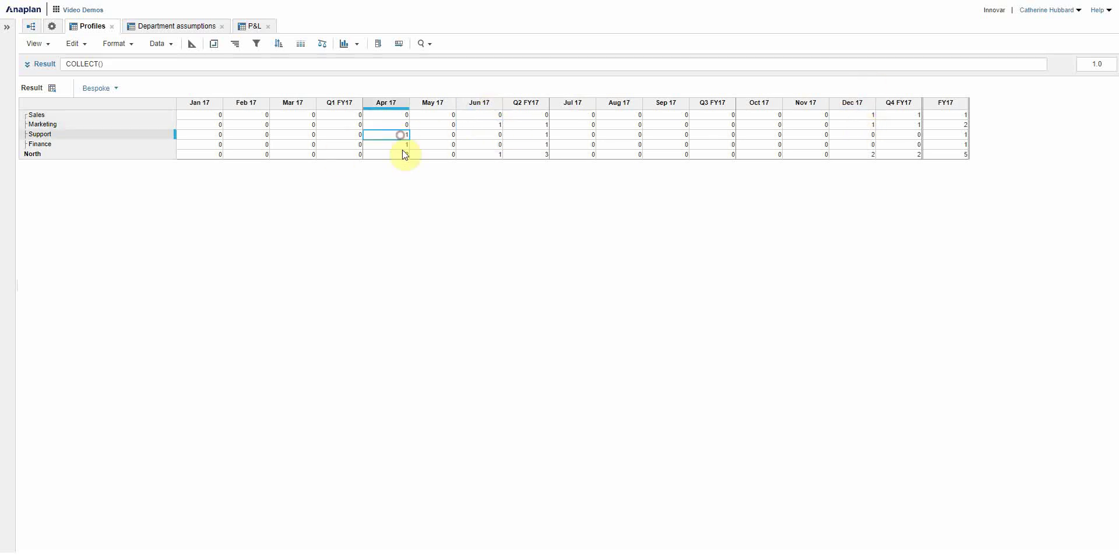
click(404, 145)
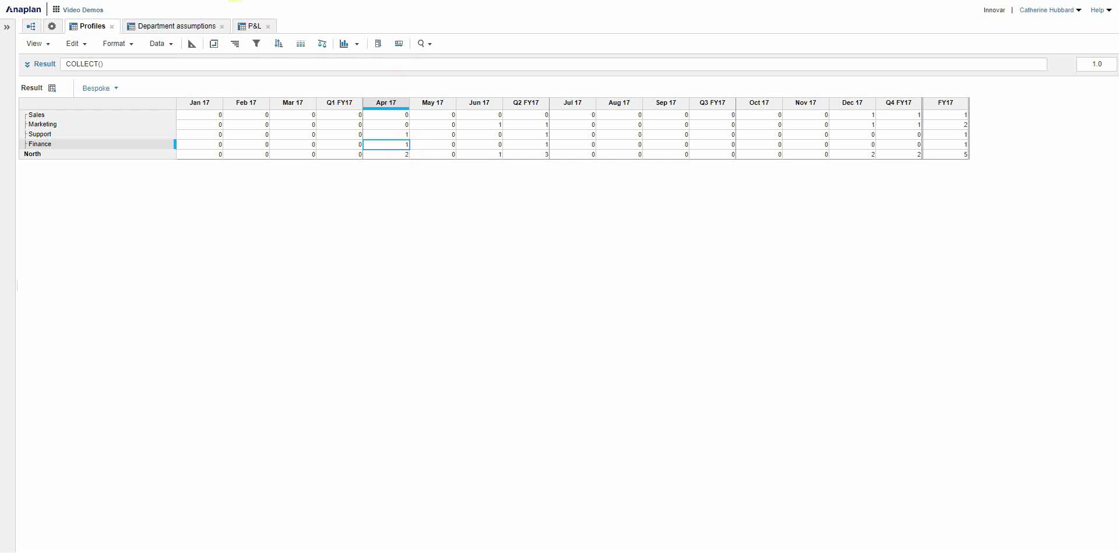
click(253, 27)
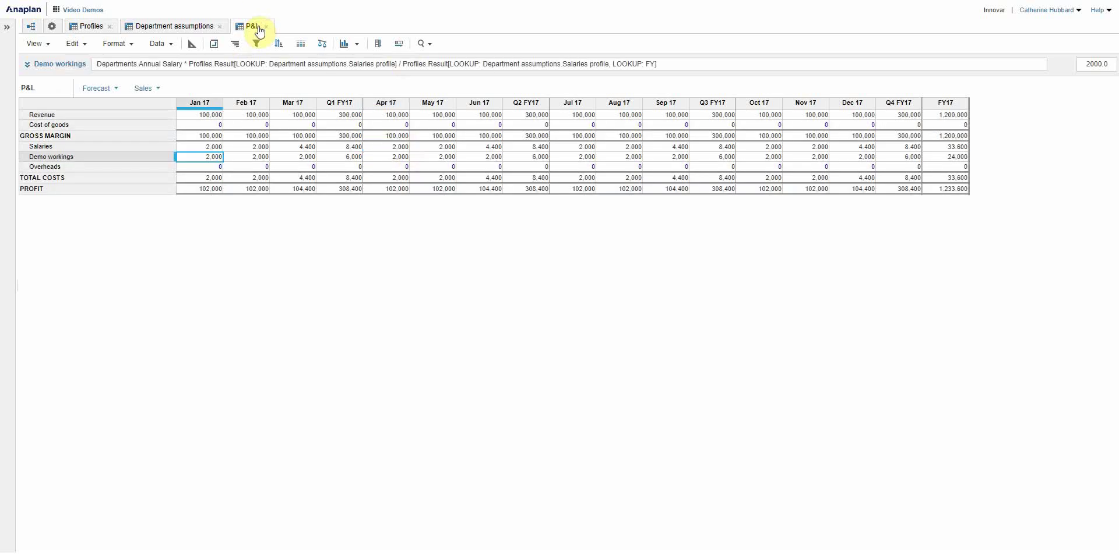
right_click(206, 161)
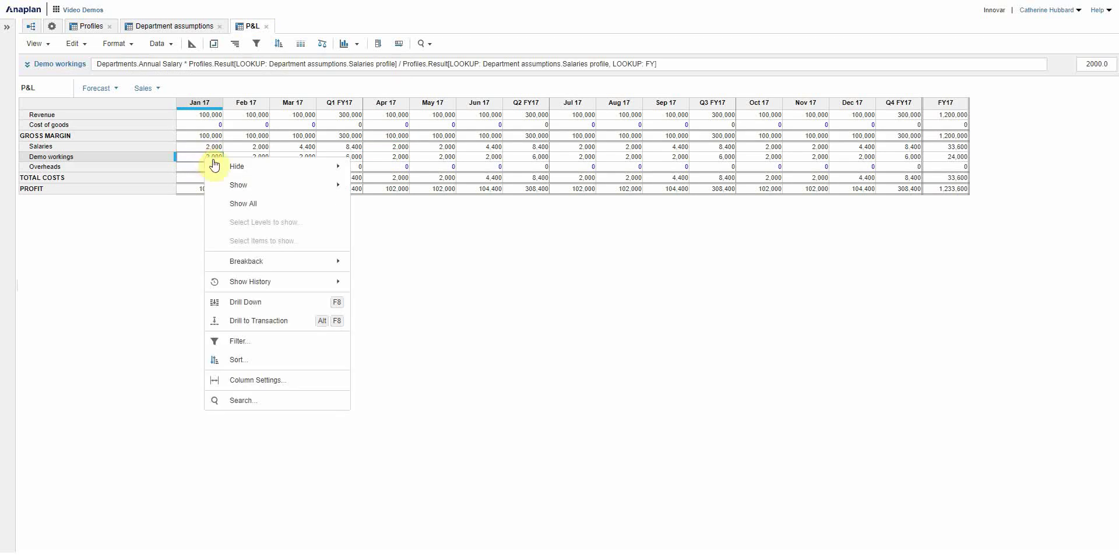
click(254, 302)
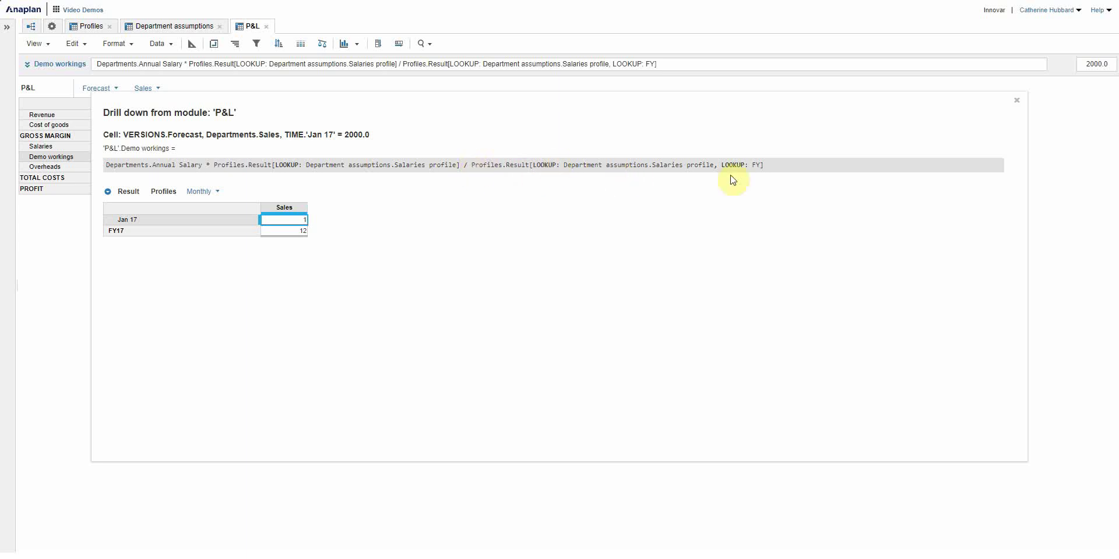
click(1017, 105)
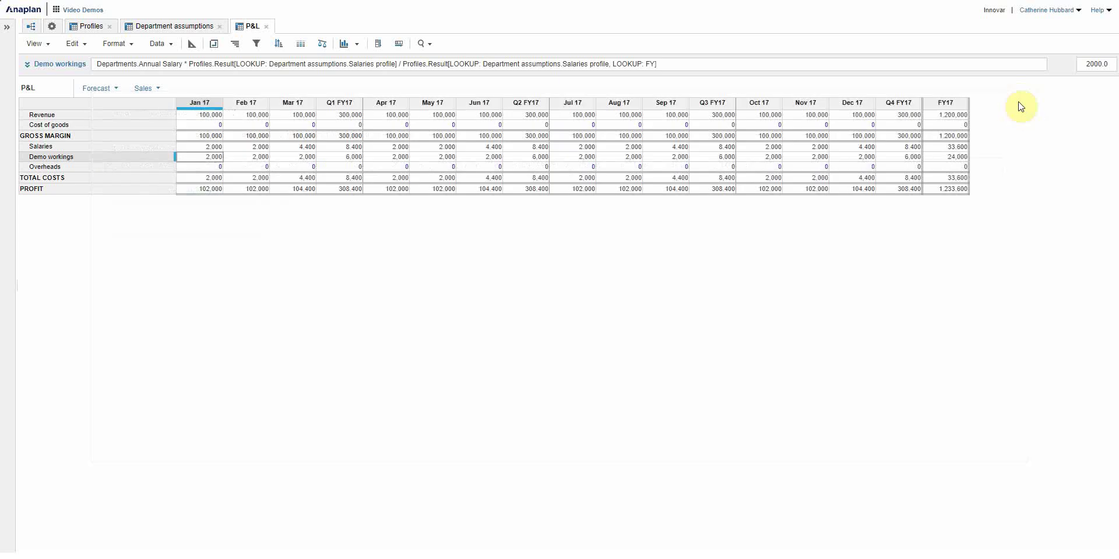
Step: Set the Sales salaries profile to Quarterly in Department assumptions
click(175, 26)
click(201, 130)
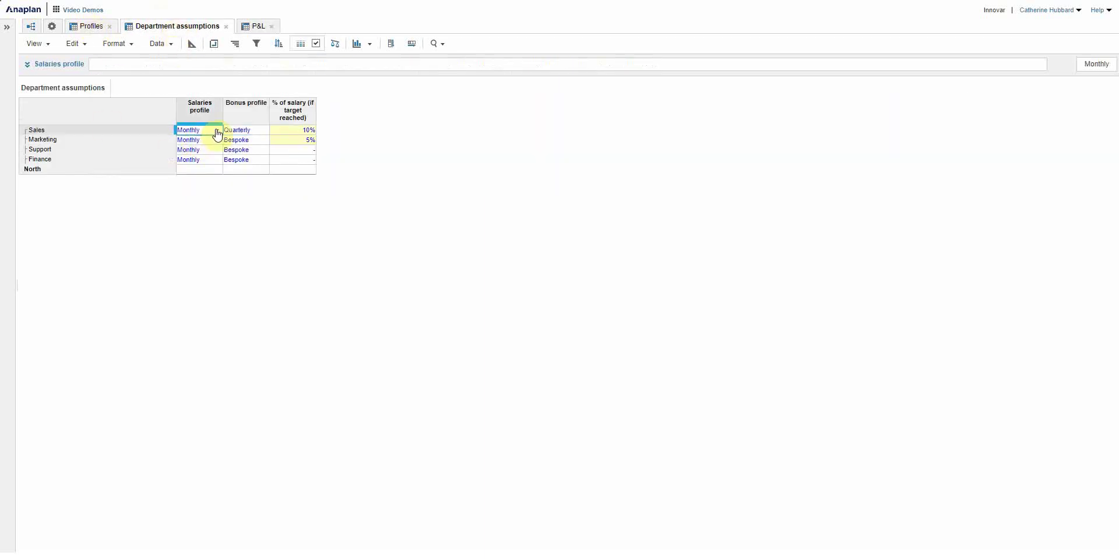
click(218, 133)
click(209, 142)
Step: Check the P&L Demo workings values for Mar, Jun, Sep and Dec 17
click(255, 26)
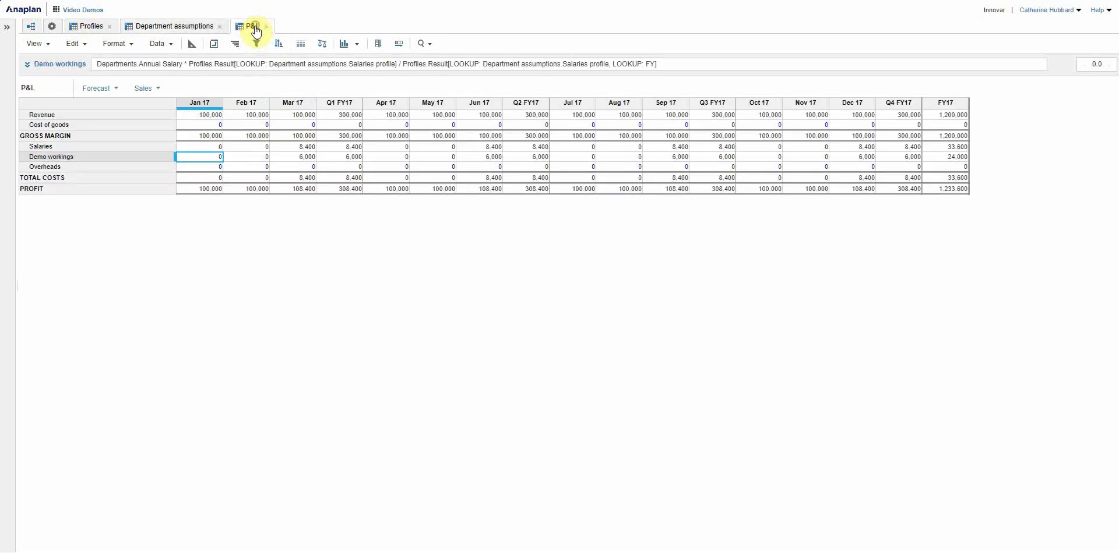
click(306, 157)
click(479, 157)
click(678, 157)
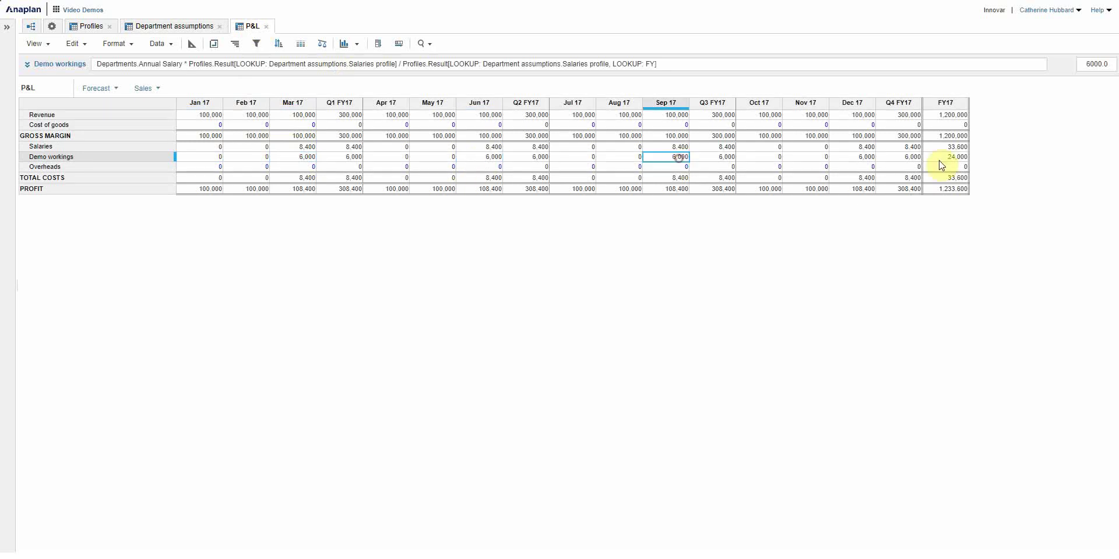
click(866, 157)
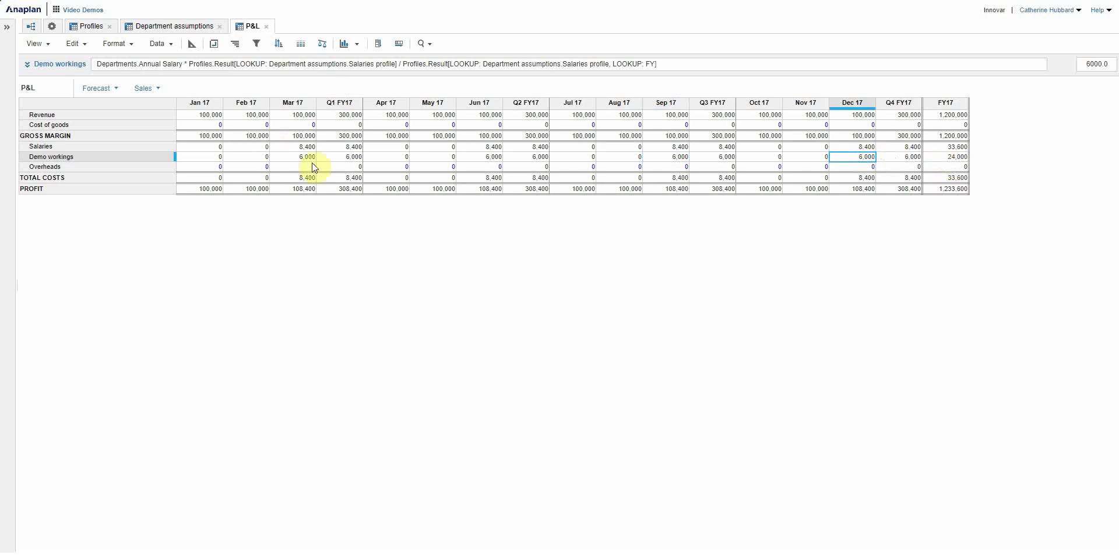
Step: Drill into the Mar 17 Demo workings value, check the FY17 profile total, and close
right_click(292, 155)
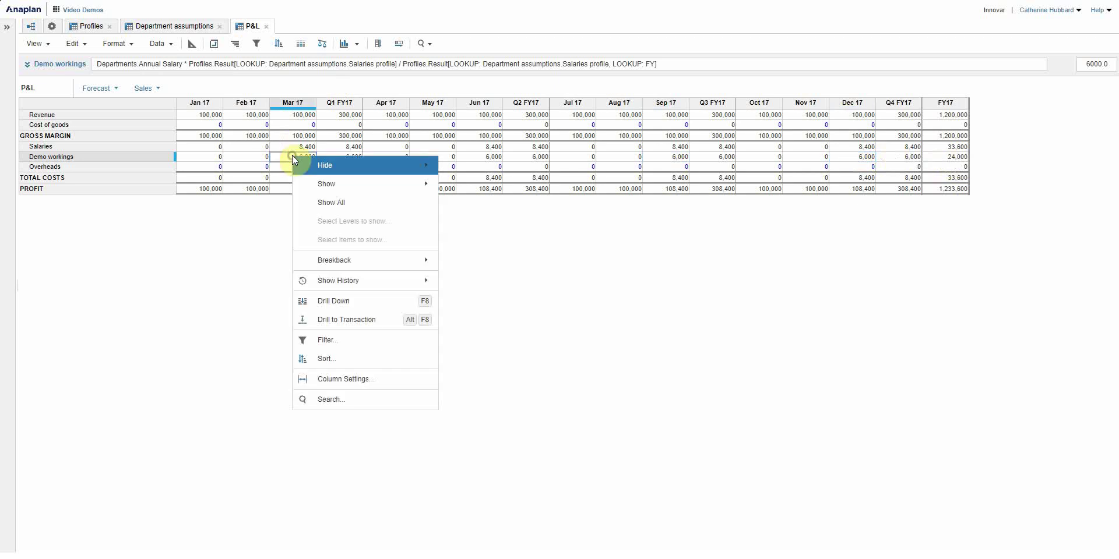
click(336, 300)
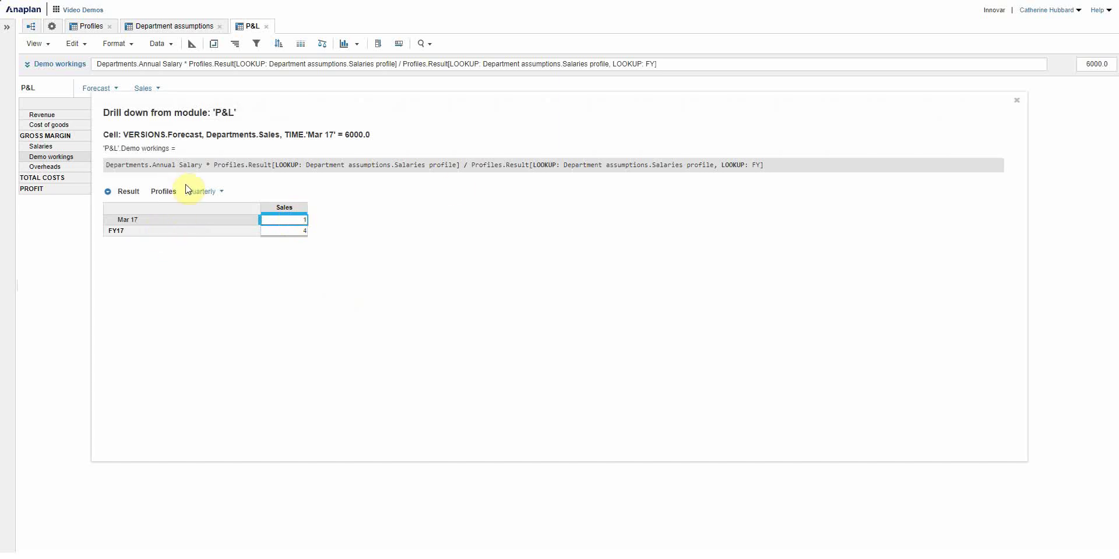
click(286, 233)
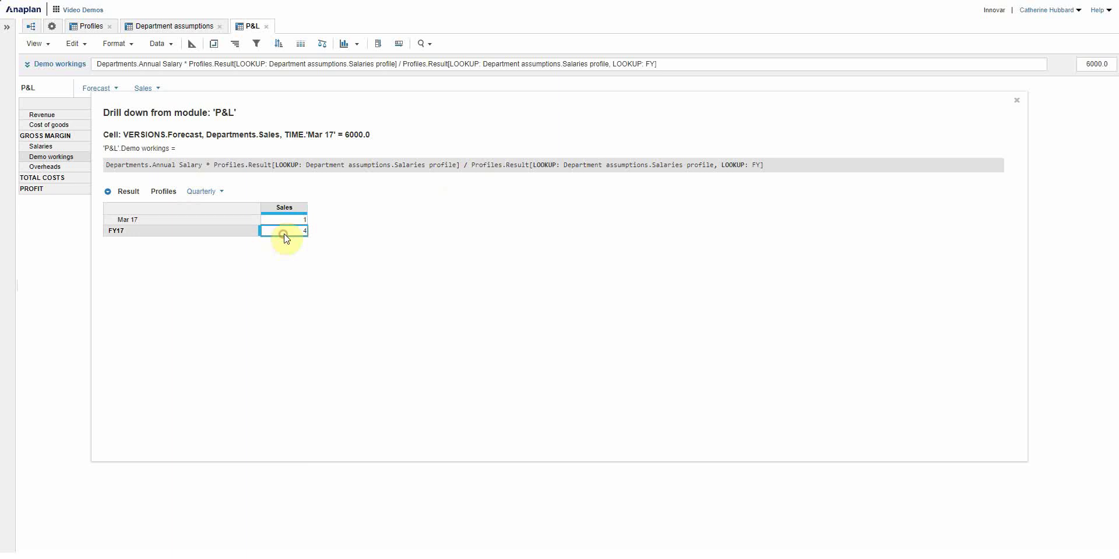
click(1017, 101)
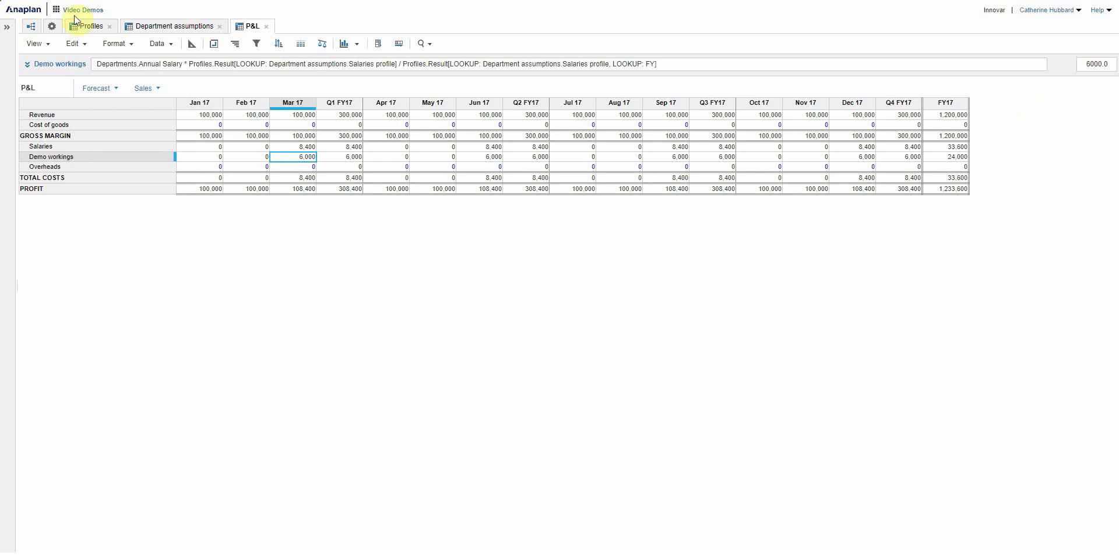
Step: Check the Profiles module's Jan 17 Quarterly and Monthly profile values
click(91, 28)
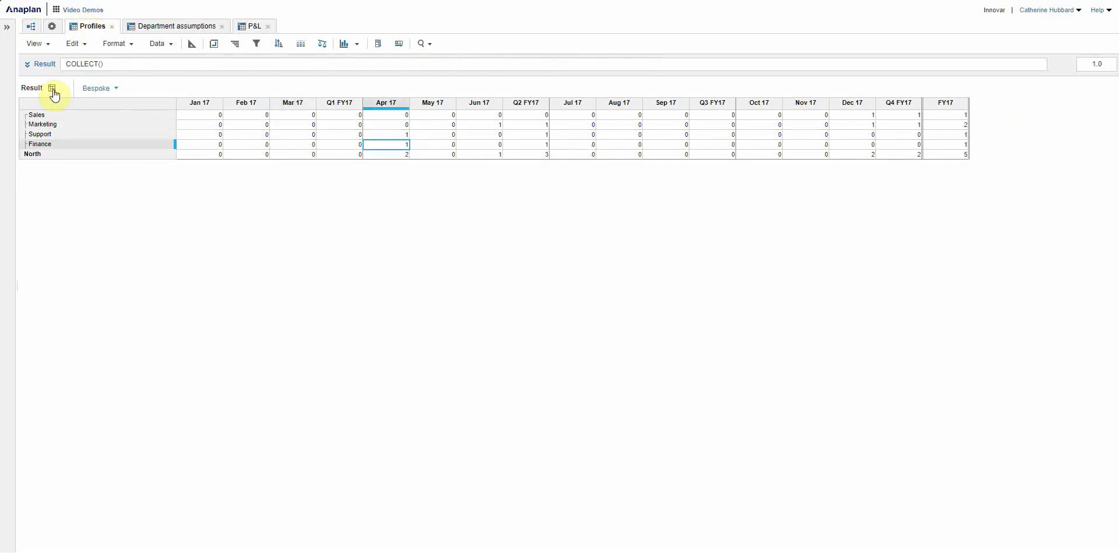
click(52, 89)
click(192, 46)
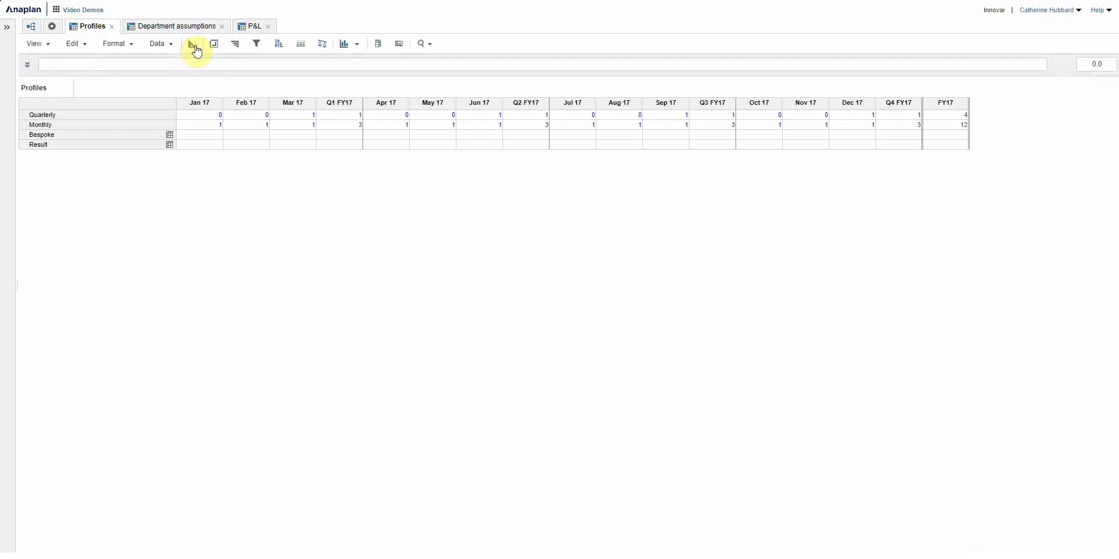
click(213, 116)
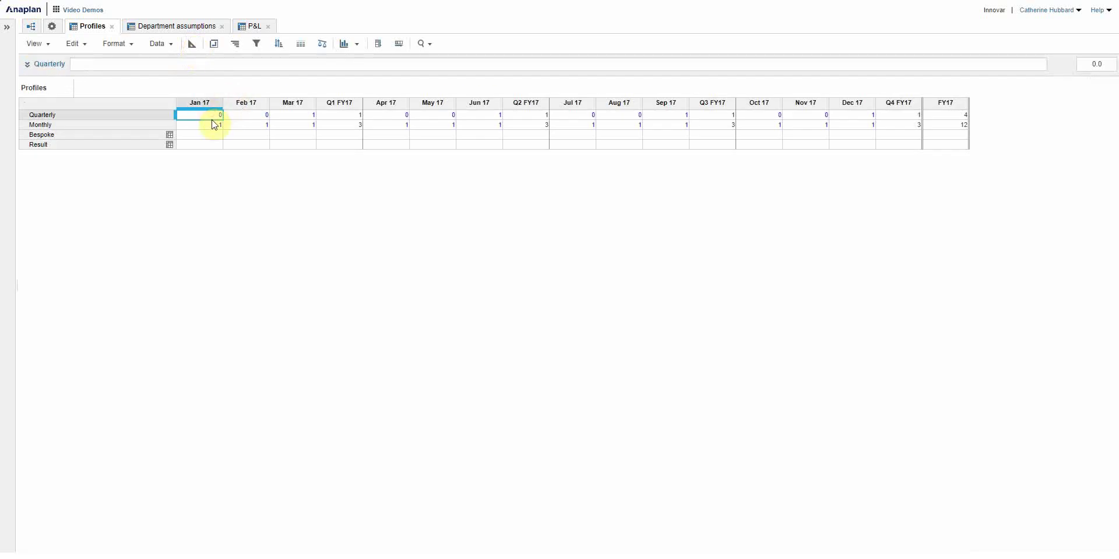
click(219, 121)
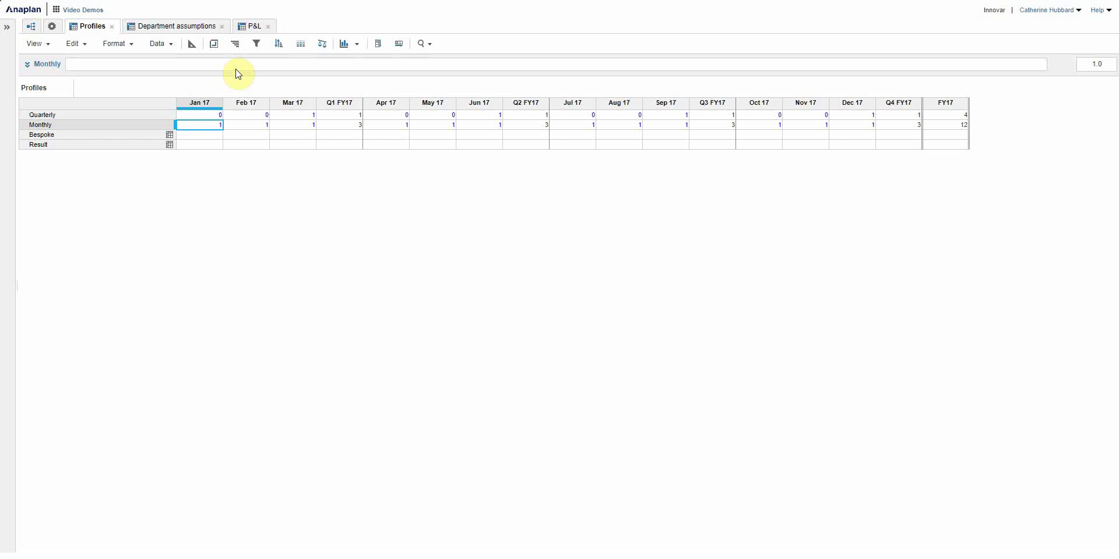
Step: In Department assumptions, compare the department salary profiles and set Marketing's to Quarterly
click(183, 29)
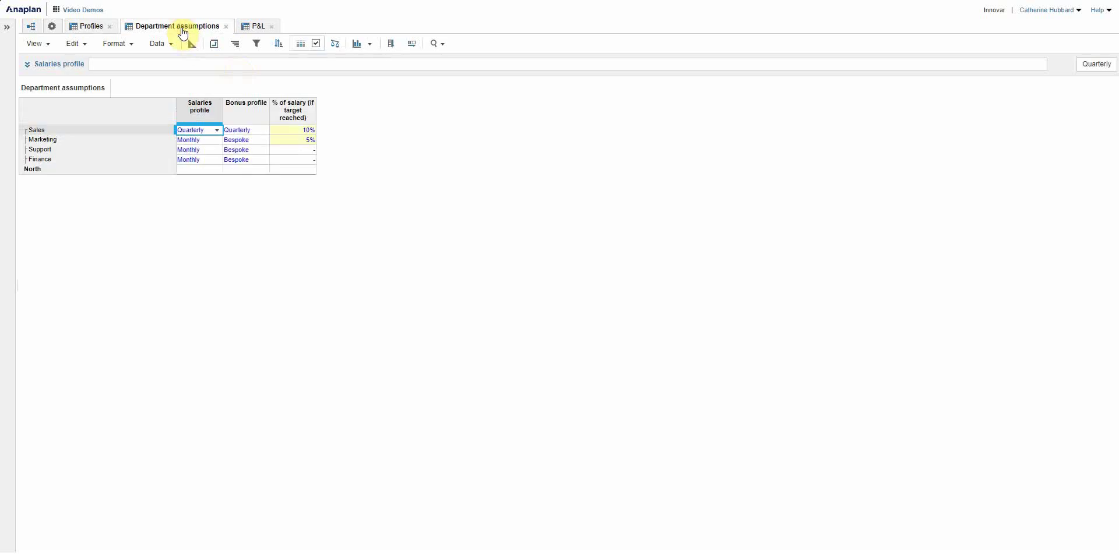
click(194, 142)
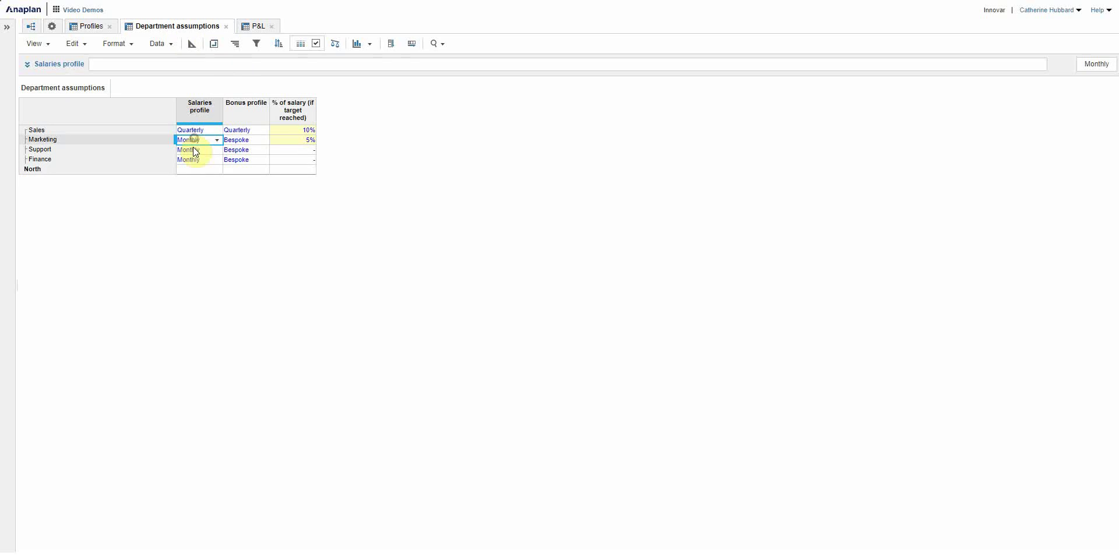
click(191, 151)
click(187, 159)
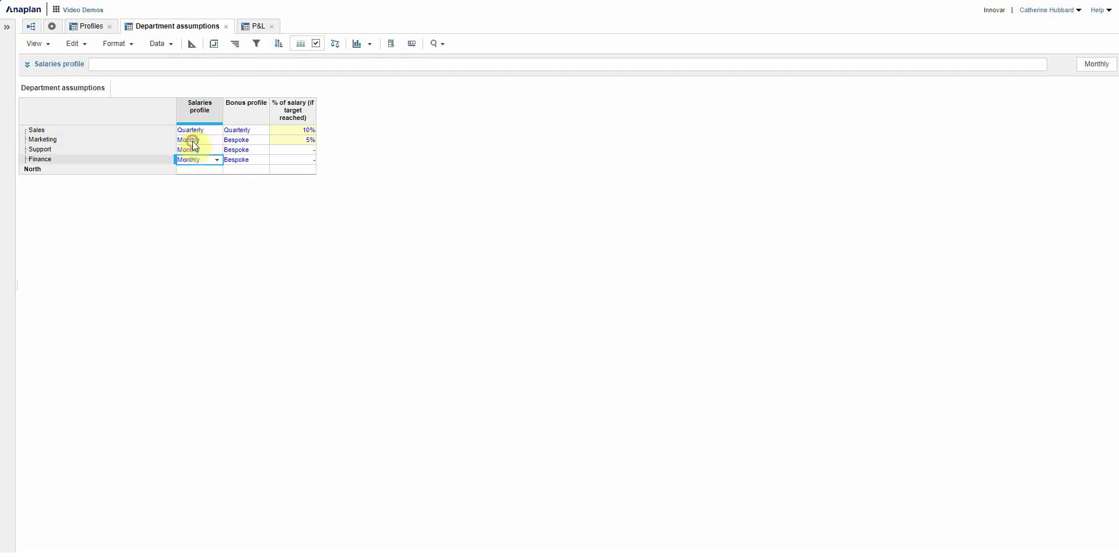
click(191, 141)
click(218, 141)
click(215, 153)
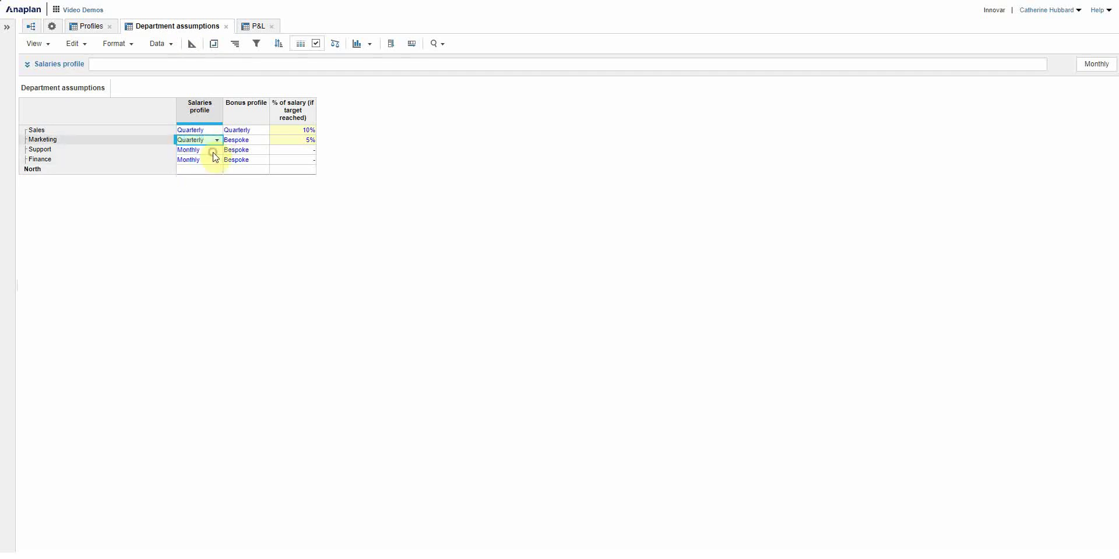
Step: Show Marketing in the P&L, where Demo workings reads 7,500 per quarter-end month
click(257, 27)
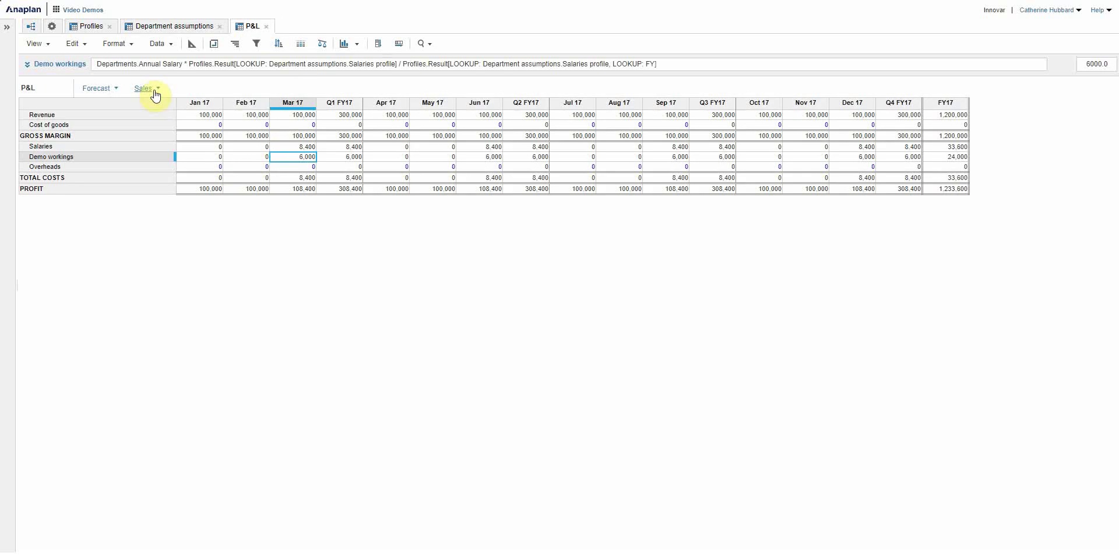
click(156, 89)
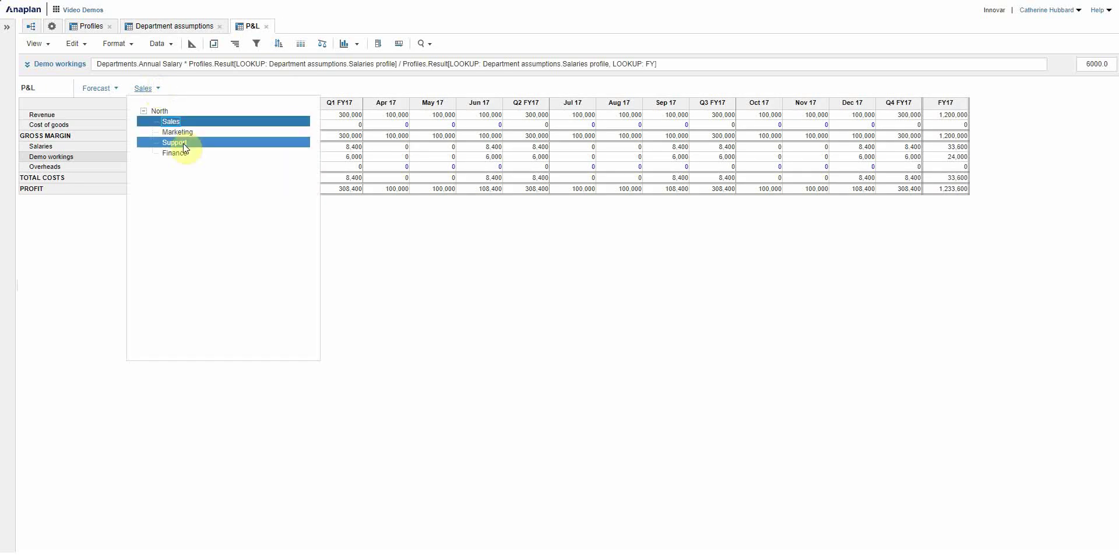
click(179, 132)
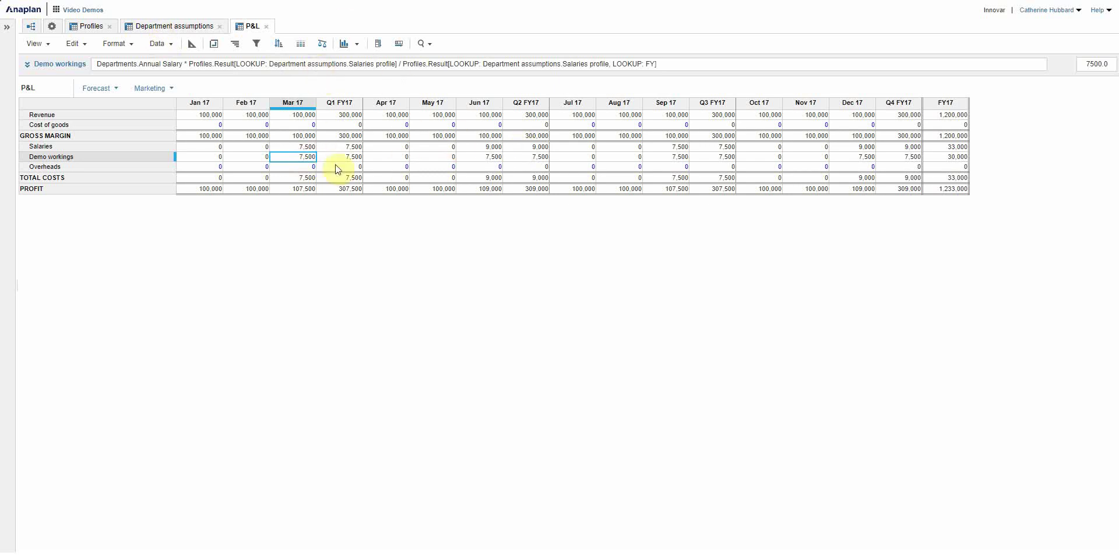
Step: Switch the P&L back to Sales and show the full Salaries formula in the side panel
click(299, 148)
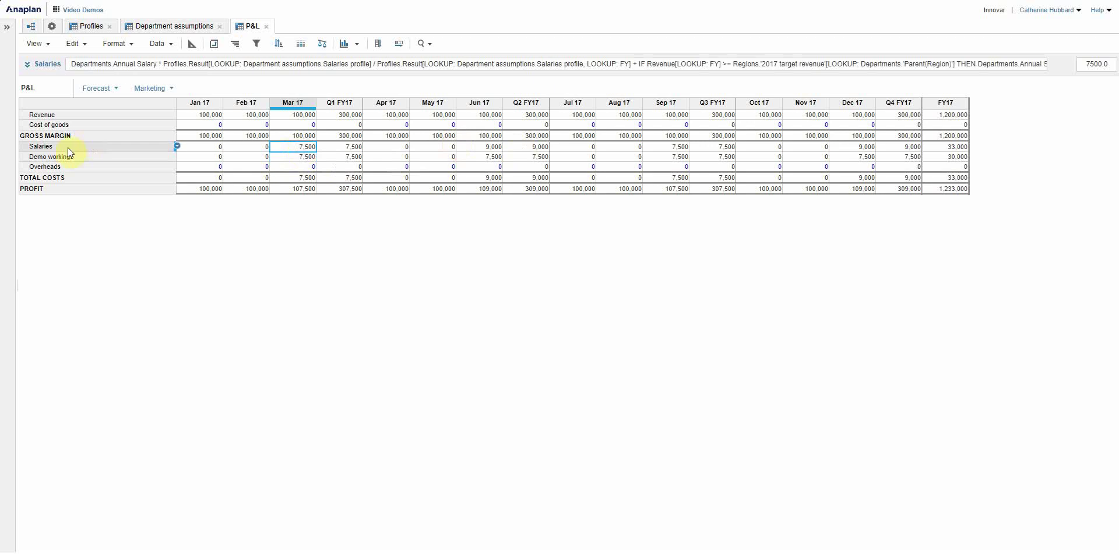
click(68, 148)
click(176, 89)
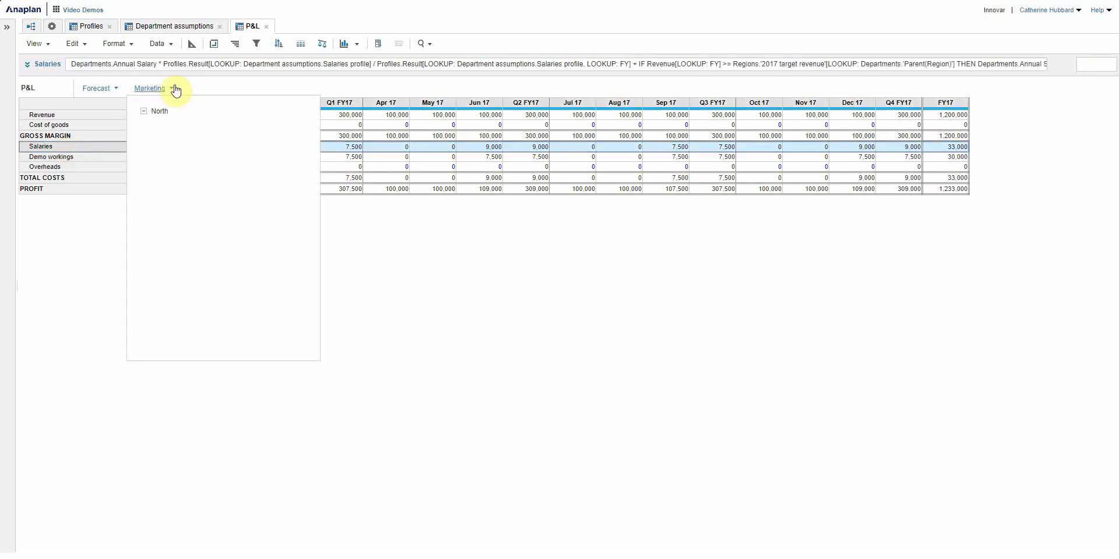
click(168, 123)
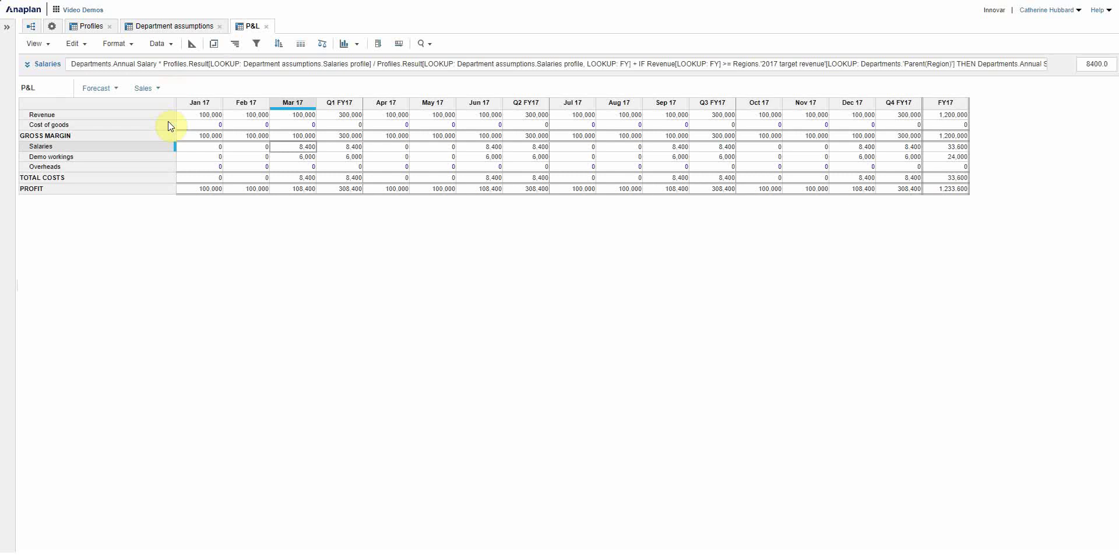
click(27, 64)
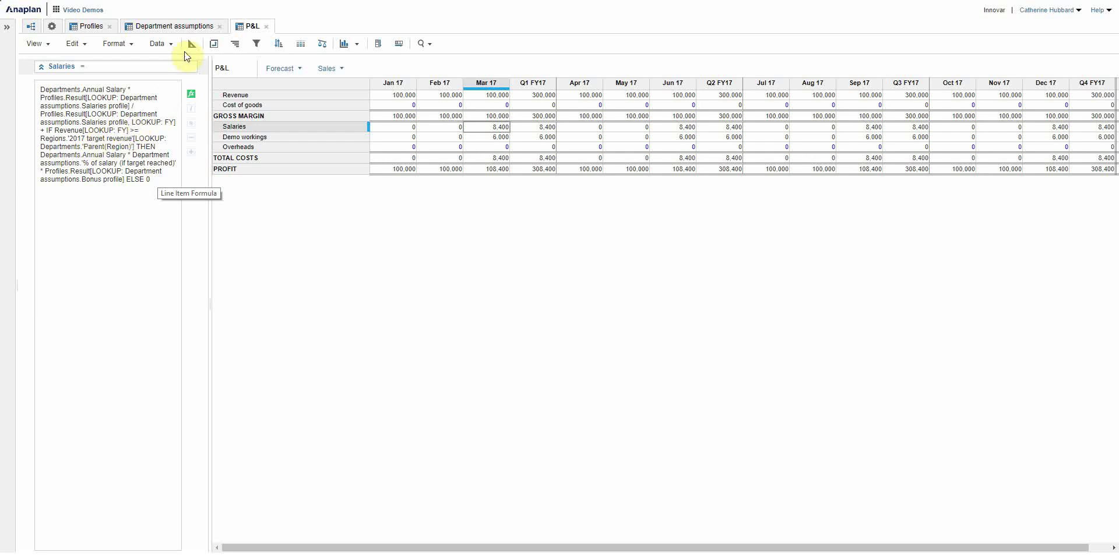
click(176, 29)
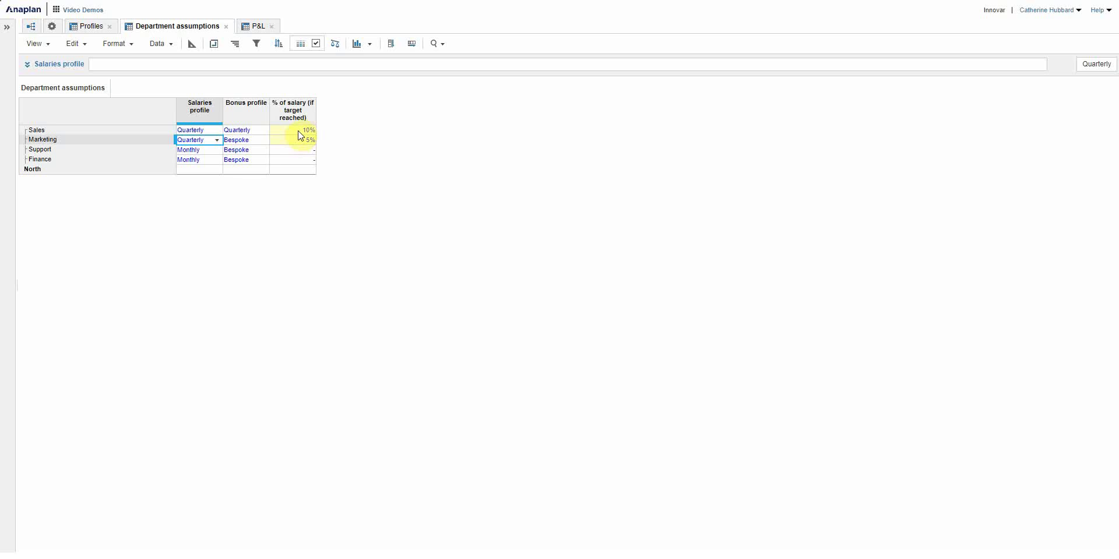
click(257, 27)
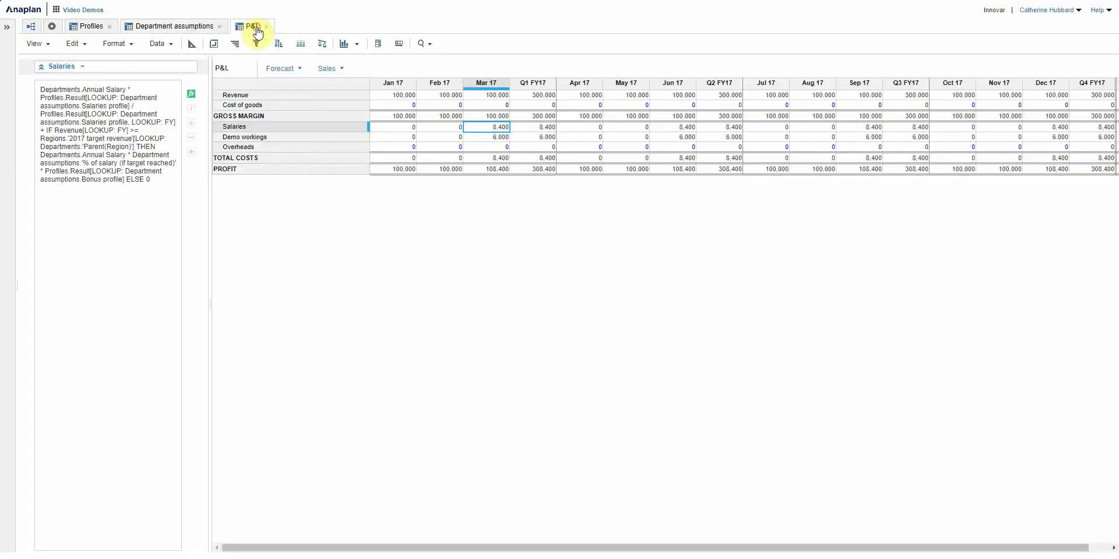
click(503, 132)
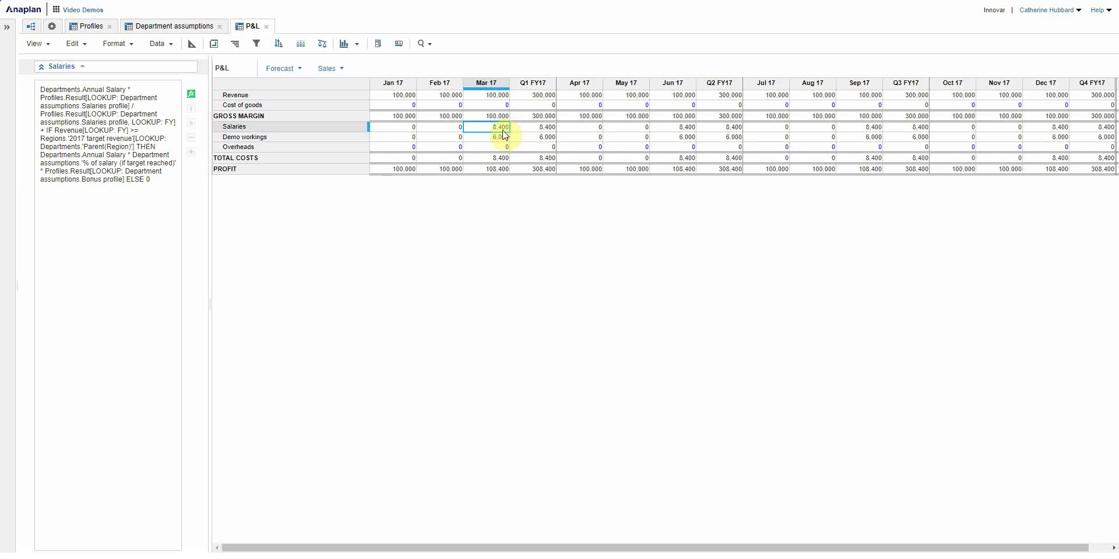
Step: Inspect the Profiles module's Quarterly and Monthly values for Feb and Mar 17, then return to Jan 17
click(87, 26)
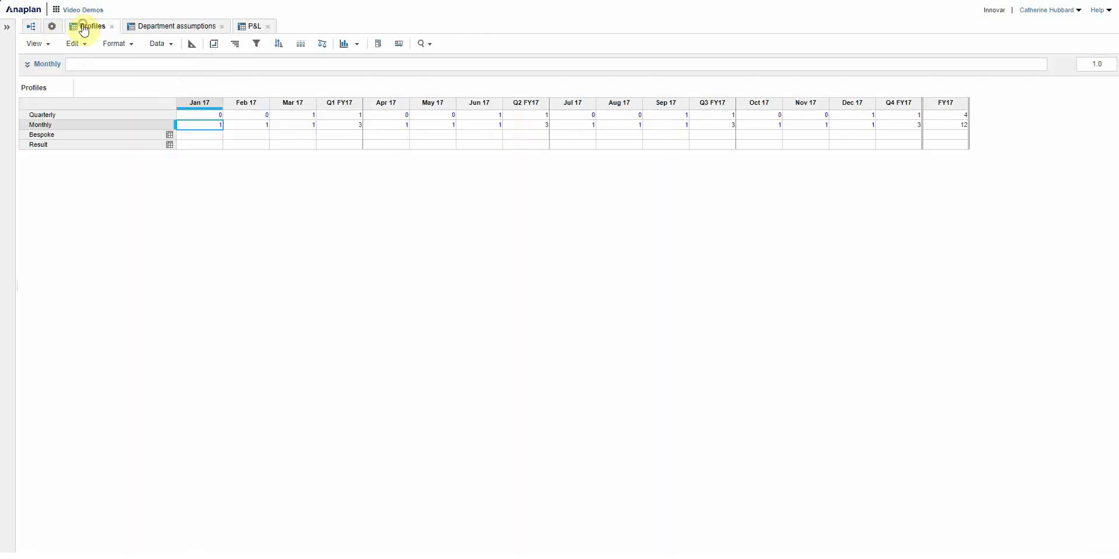
click(227, 113)
click(236, 126)
click(296, 127)
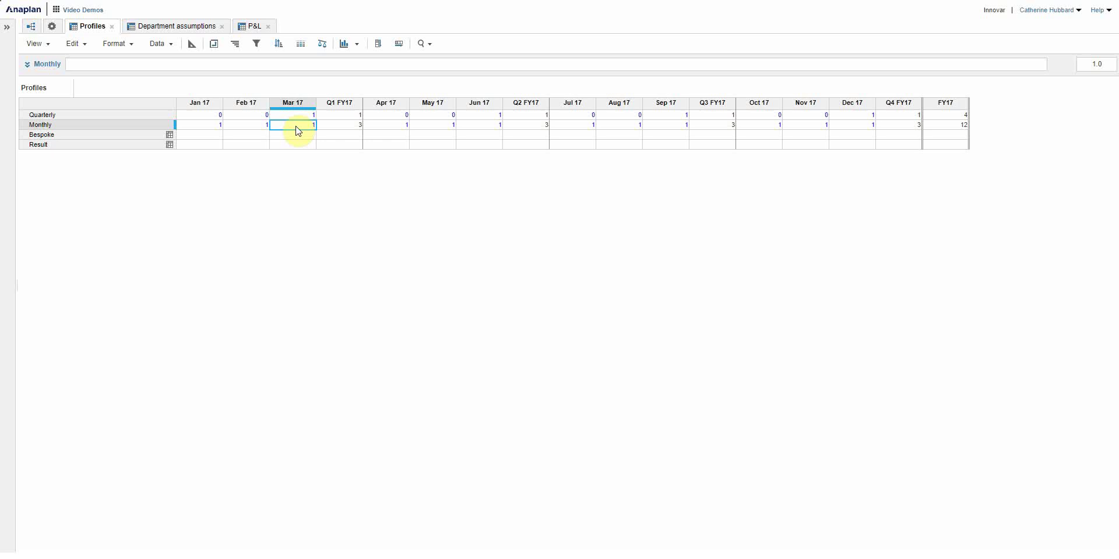
key(ctrl+Home)
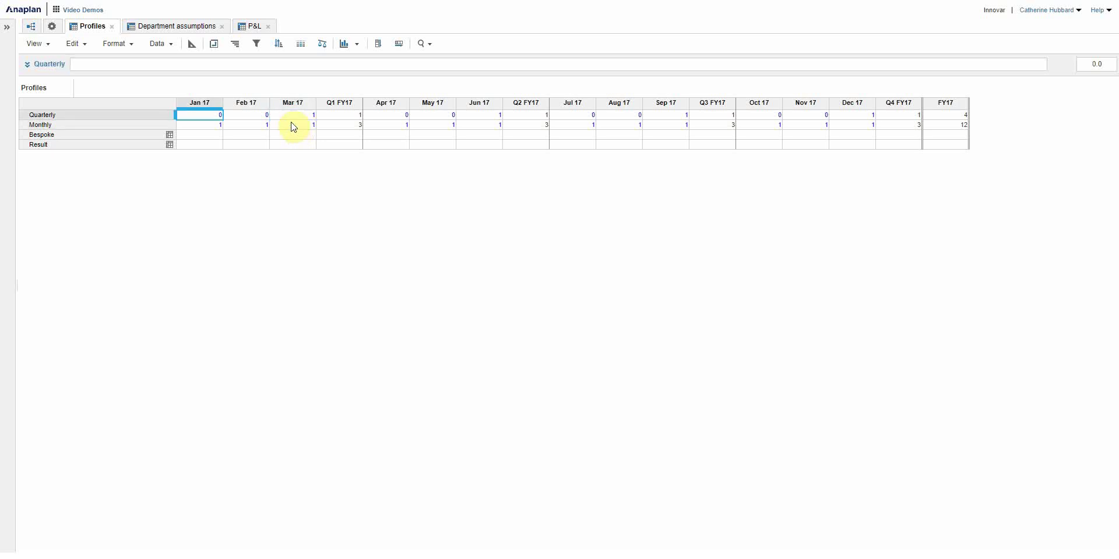